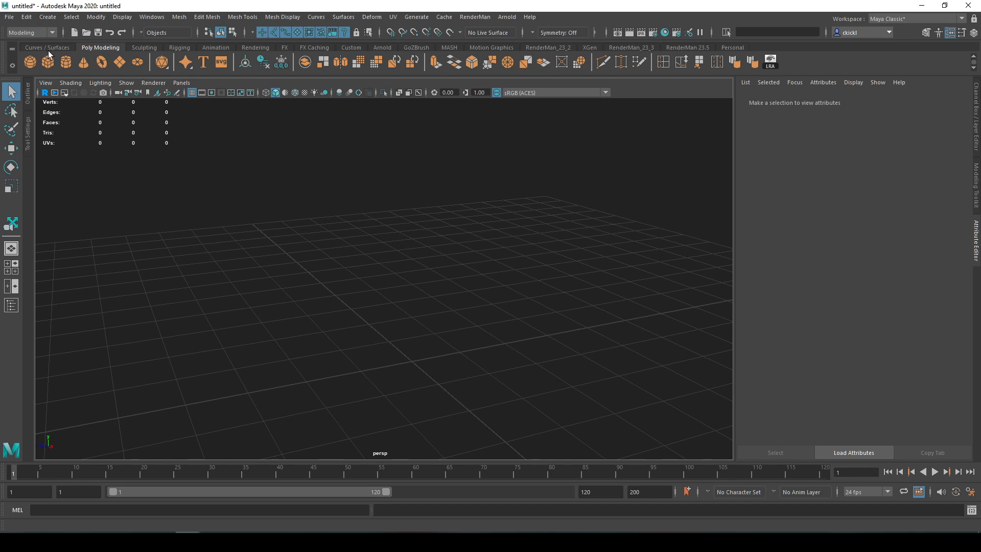
# - Create a polygon cube at the centre of the scene
pyautogui.click(55, 17)
pyautogui.moveTo(60, 56)
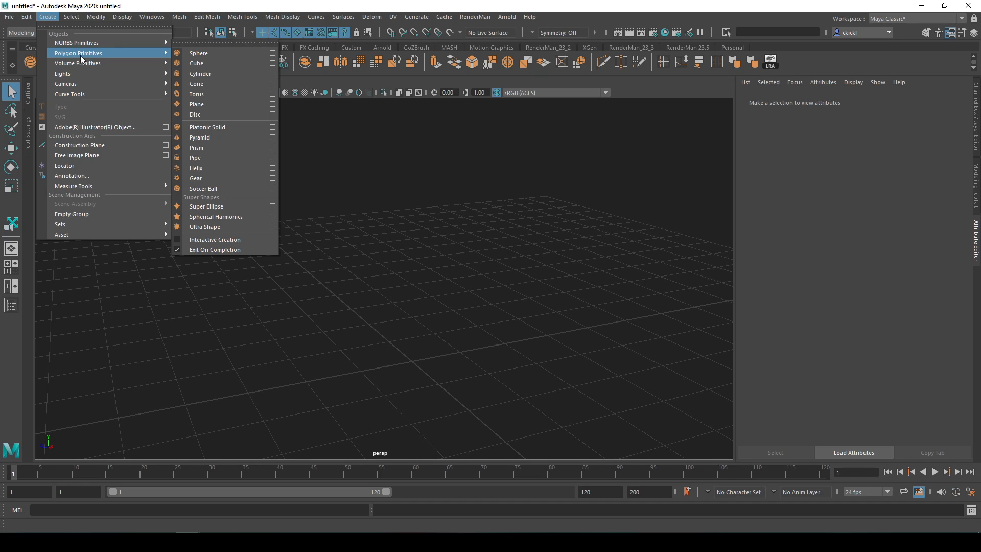
pyautogui.click(203, 63)
pyautogui.keyDown('alt'); pyautogui.moveTo(584, 402); pyautogui.dragTo(590, 326, button='middle'); pyautogui.keyUp('alt')
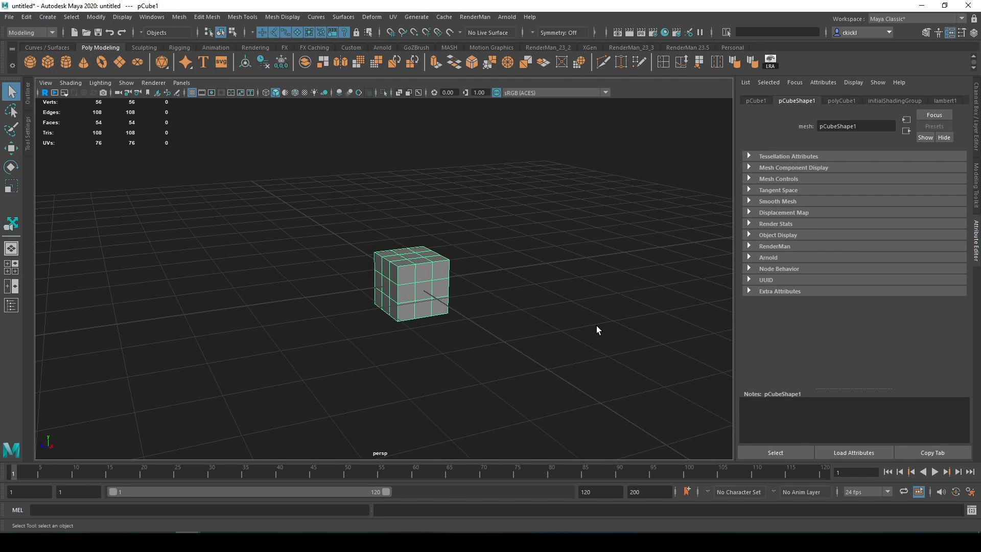
pyautogui.keyDown('alt'); pyautogui.moveTo(596, 326); pyautogui.dragTo(613, 329); pyautogui.keyUp('alt')
pyautogui.scroll(5, 613, 329)
pyautogui.keyDown('alt'); pyautogui.moveTo(618, 327); pyautogui.dragTo(575, 340, button='middle'); pyautogui.keyUp('alt')
pyautogui.keyDown('alt'); pyautogui.moveTo(575, 340); pyautogui.dragTo(550, 332); pyautogui.keyUp('alt')
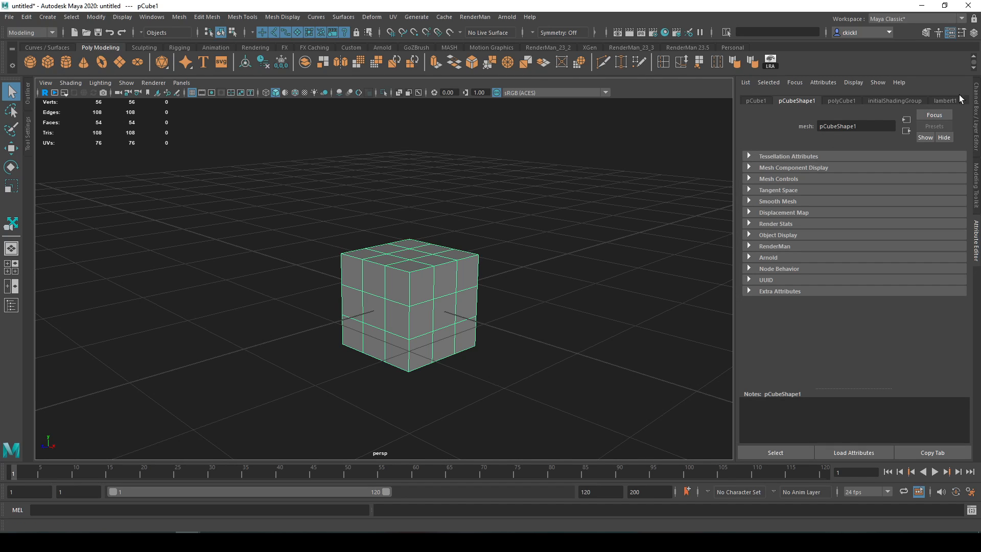
# - Display the cube's channel attributes and expand its polyCube1 construction inputs
pyautogui.click(976, 98)
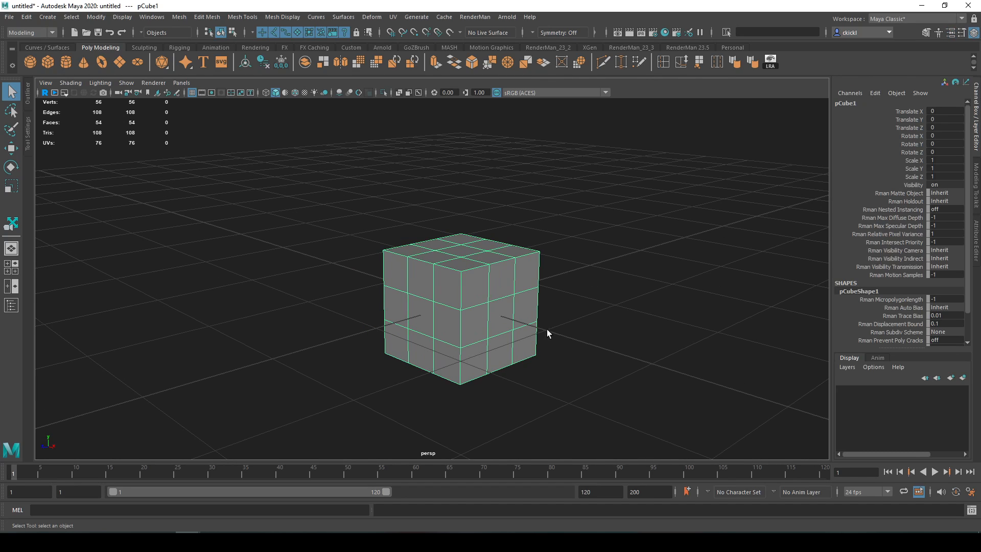
pyautogui.keyDown('alt'); pyautogui.moveTo(553, 332); pyautogui.dragTo(502, 396); pyautogui.keyUp('alt')
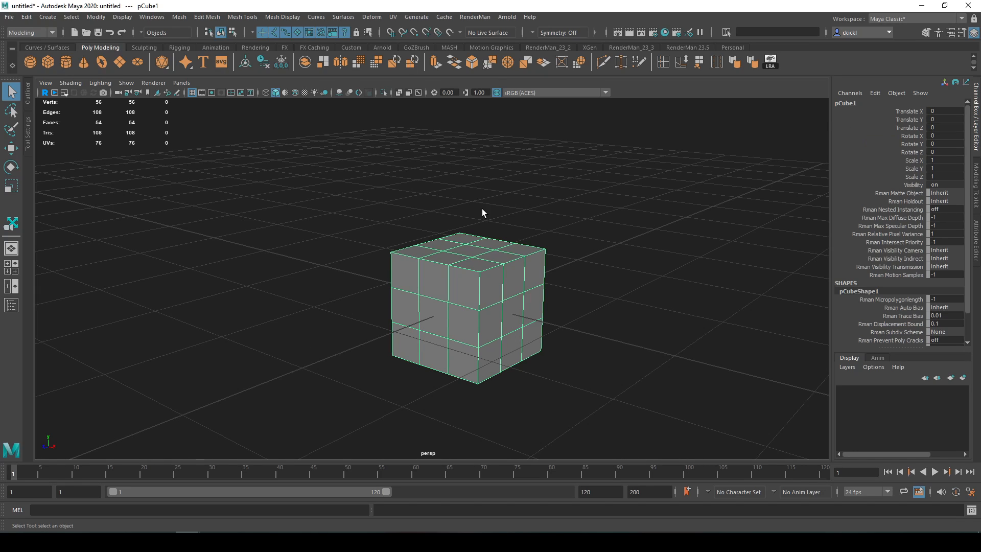
pyautogui.scroll(-2, 871, 142)
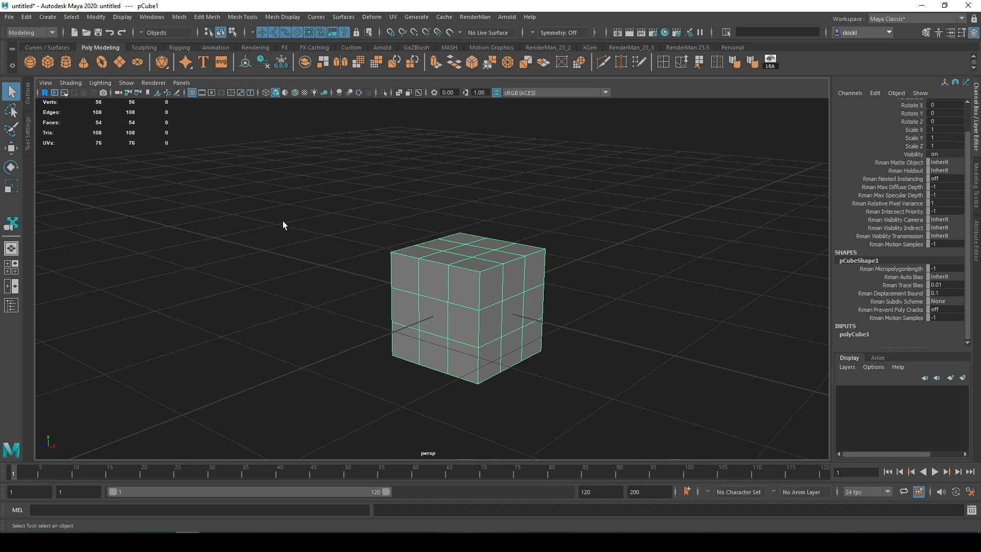
pyautogui.click(852, 335)
pyautogui.scroll(-3, 851, 334)
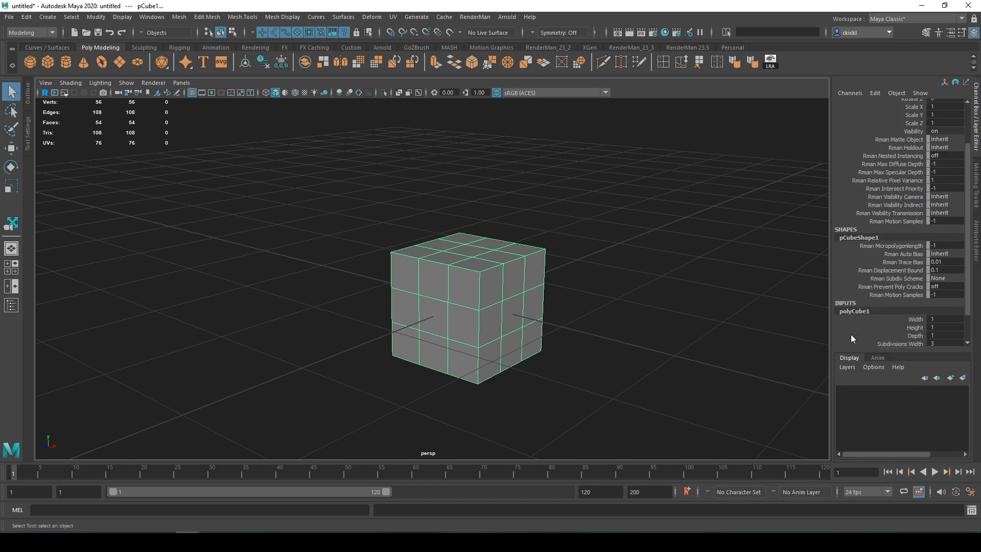
# - Try changing the cube's width, height and depth in turn, undoing each change
pyautogui.click(913, 285)
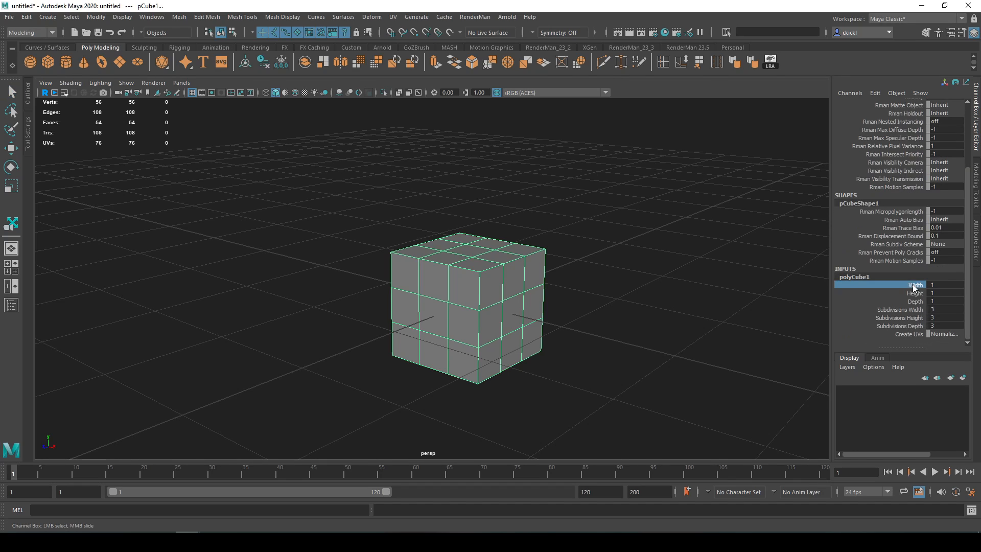
pyautogui.moveTo(638, 286); pyautogui.dragTo(714, 302, button='middle')
pyautogui.hotkey('ctrl', 'z')
pyautogui.hotkey('ctrl', 'z')
pyautogui.click(910, 293)
pyautogui.hotkey('ctrl', 'z')
pyautogui.click(900, 300)
pyautogui.hotkey('ctrl', 'z')
# - Set the cube's width, height and depth subdivisions to 2 together
pyautogui.moveTo(900, 314); pyautogui.dragTo(895, 327)
pyautogui.moveTo(761, 335); pyautogui.dragTo(726, 321, button='middle')
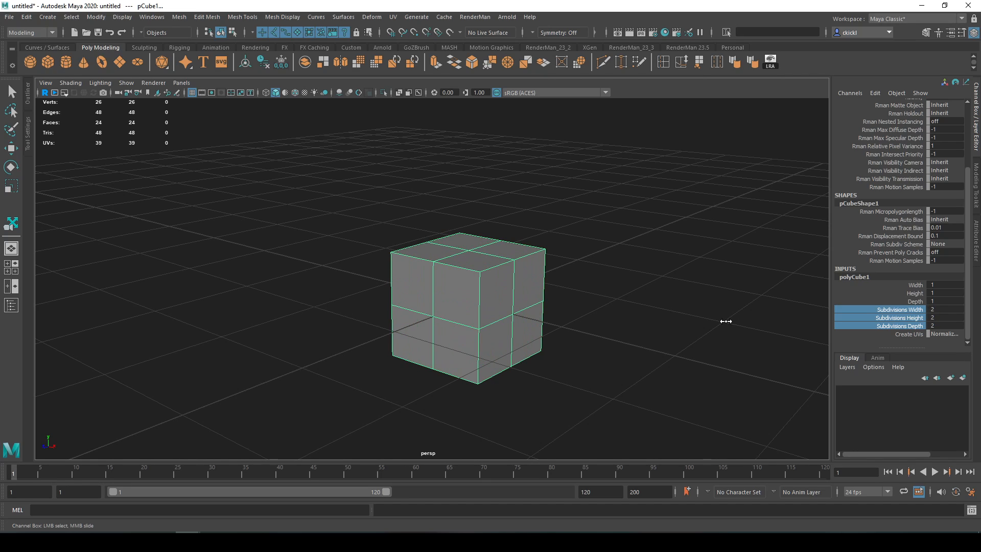
# - Try 1 and 34 as the cube's width subdivisions, and return the value to 2
pyautogui.click(904, 309)
pyautogui.doubleClick(938, 310)
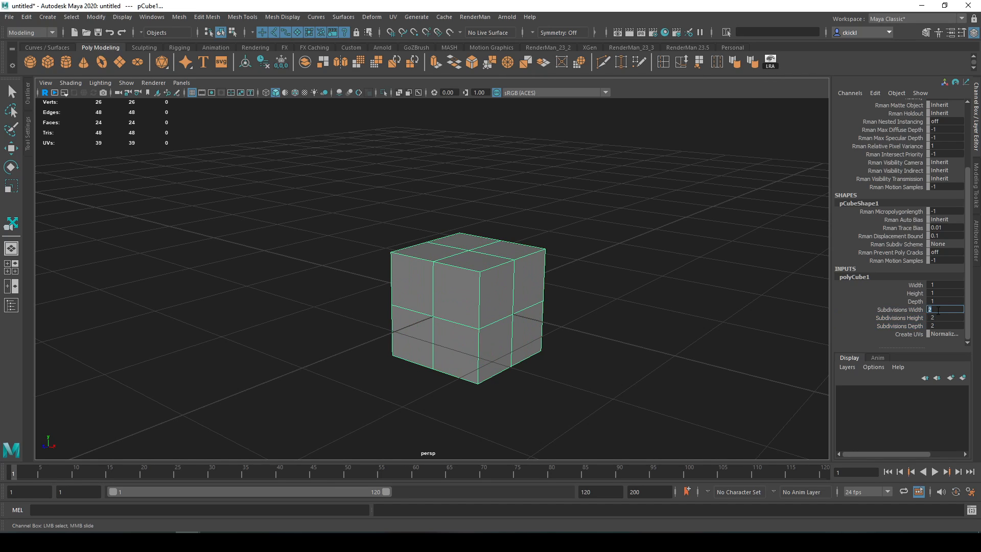
pyautogui.write('1')
pyautogui.press('Return')
pyautogui.click(939, 312)
pyautogui.write('334')
pyautogui.press('Return')
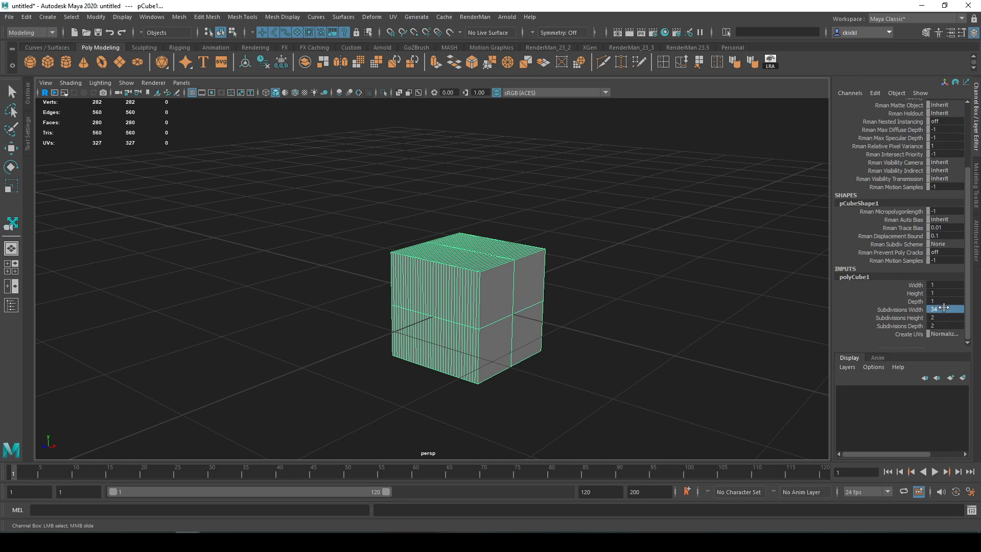
pyautogui.doubleClick(943, 310)
pyautogui.write('1')
pyautogui.press('Return')
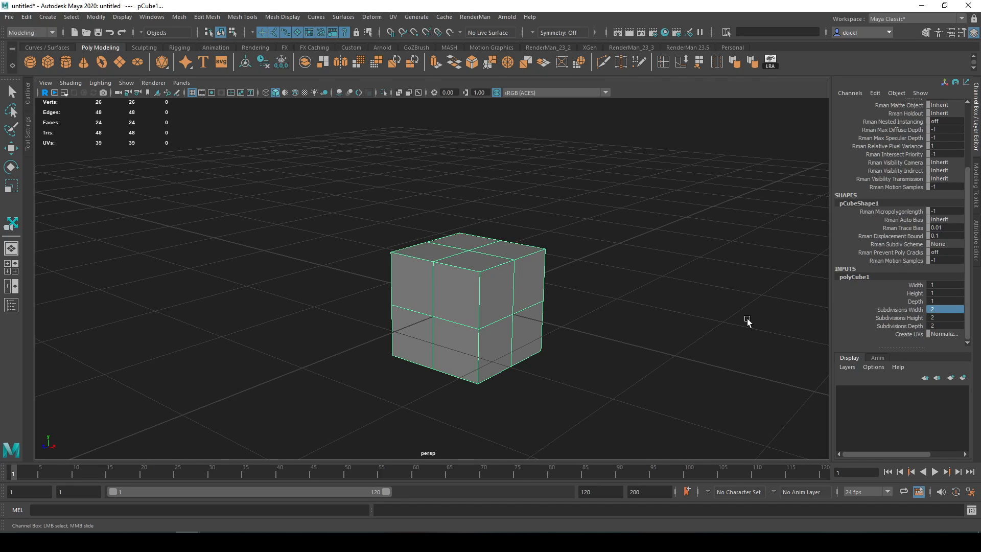
# - Try adjusting the cube's subdivisions interactively from their attribute names, undoing each change
pyautogui.click(900, 309)
pyautogui.keyDown('shift'); pyautogui.click(905, 326); pyautogui.keyUp('shift')
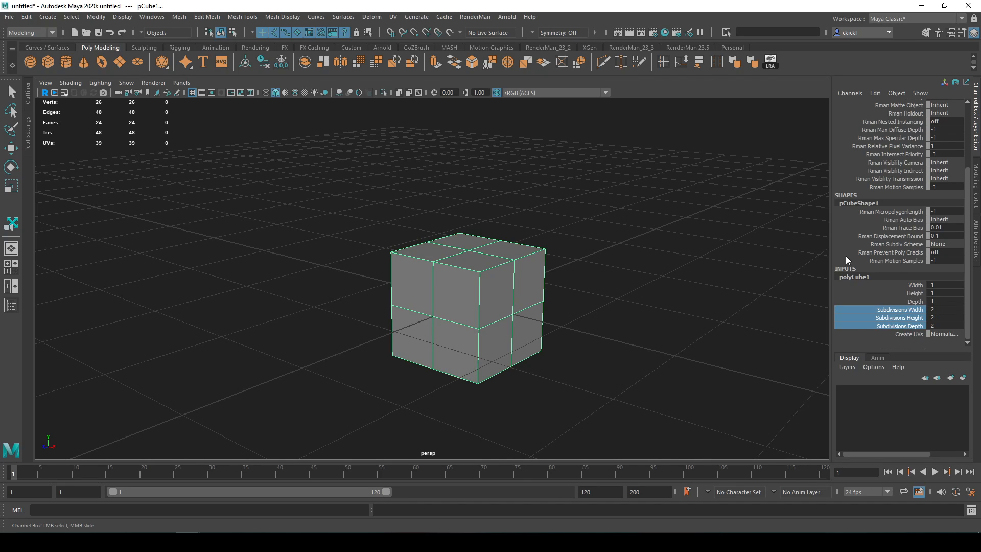
pyautogui.click(905, 311)
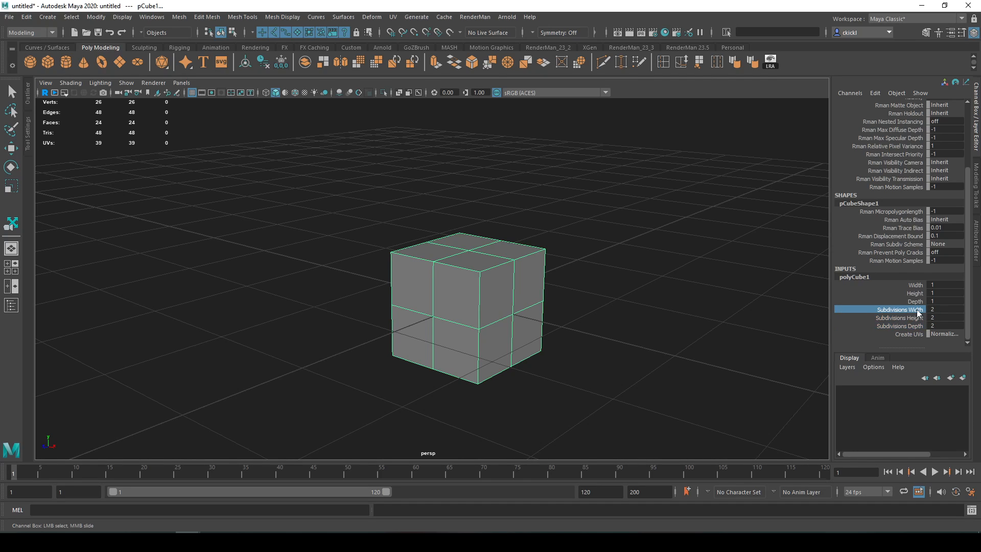
pyautogui.click(932, 308)
pyautogui.moveTo(932, 308)
pyautogui.keyDown('ctrl'); pyautogui.mouseDown()
pyautogui.moveTo(963, 308)
pyautogui.moveTo(917, 309)
pyautogui.moveTo(930, 309)
pyautogui.mouseUp(); pyautogui.keyUp('ctrl')
pyautogui.hotkey('ctrl', 'z')
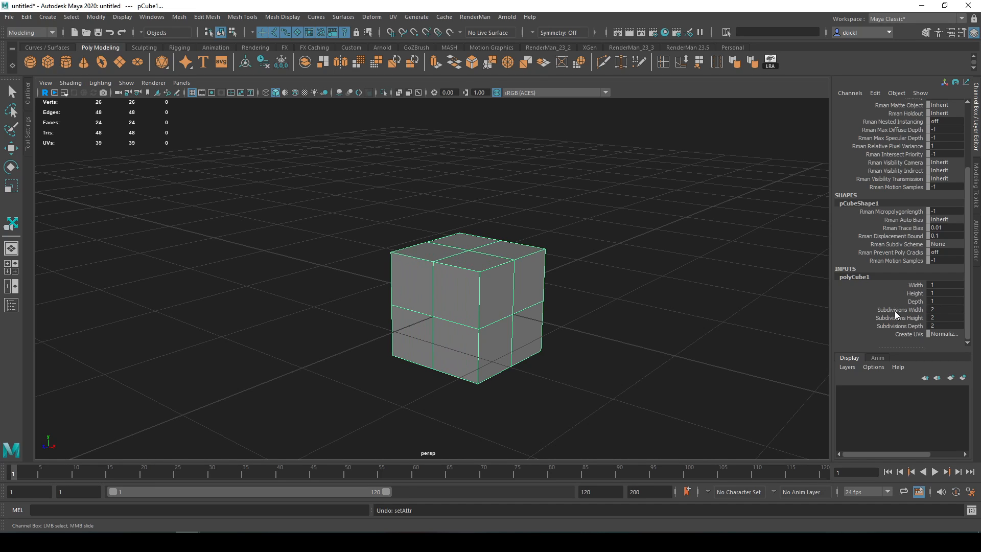
pyautogui.click(895, 310)
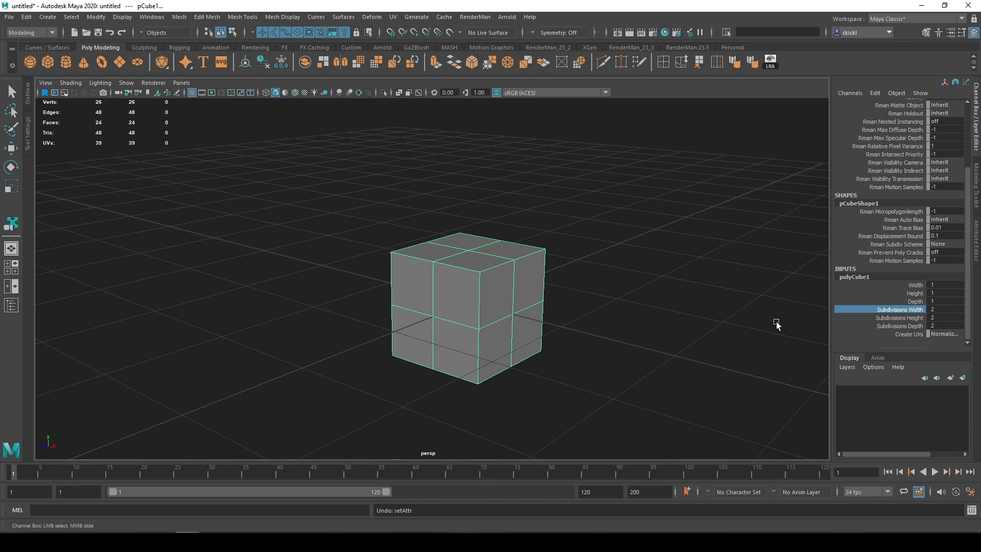
pyautogui.moveTo(777, 325)
pyautogui.mouseDown(button='middle')
pyautogui.moveTo(746, 324)
pyautogui.moveTo(791, 324)
pyautogui.moveTo(783, 321)
pyautogui.mouseUp(button='middle')
pyautogui.hotkey('ctrl', 'z')
pyautogui.scroll(4, 863, 240)
pyautogui.scroll(-4, 864, 241)
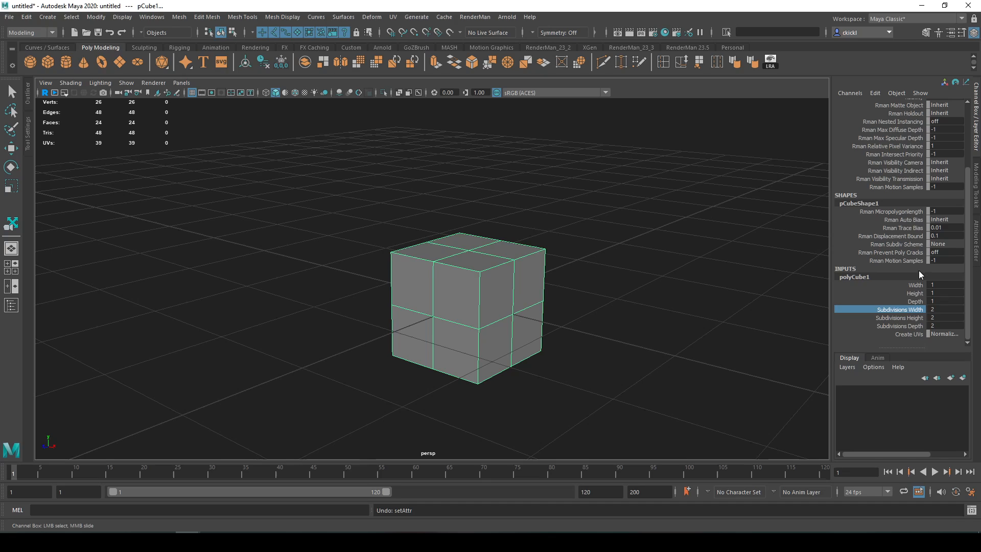
# - Examine the cube's transform, shape and polyCube1 attributes in the Attribute Editor, including the subdivision sliders
pyautogui.click(976, 238)
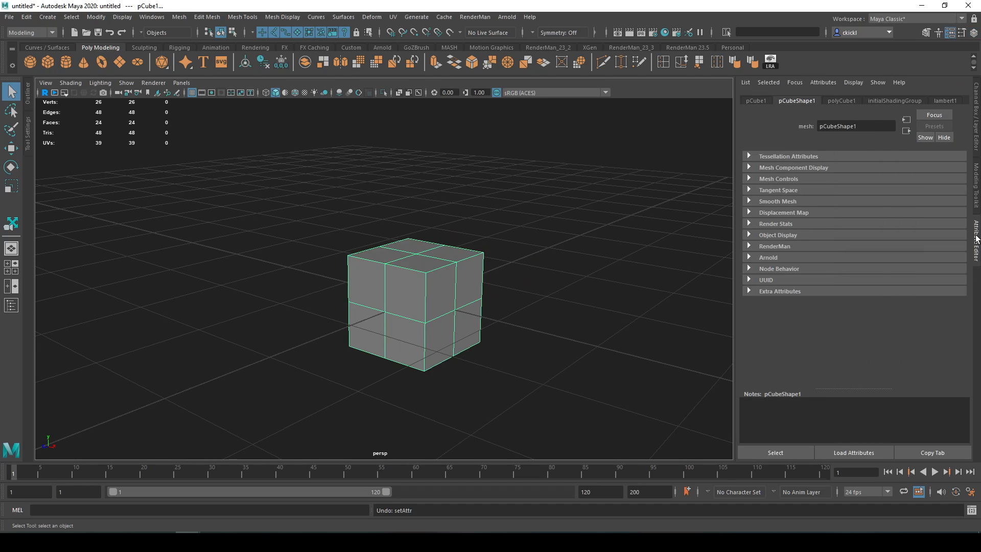
pyautogui.click(838, 100)
pyautogui.click(751, 101)
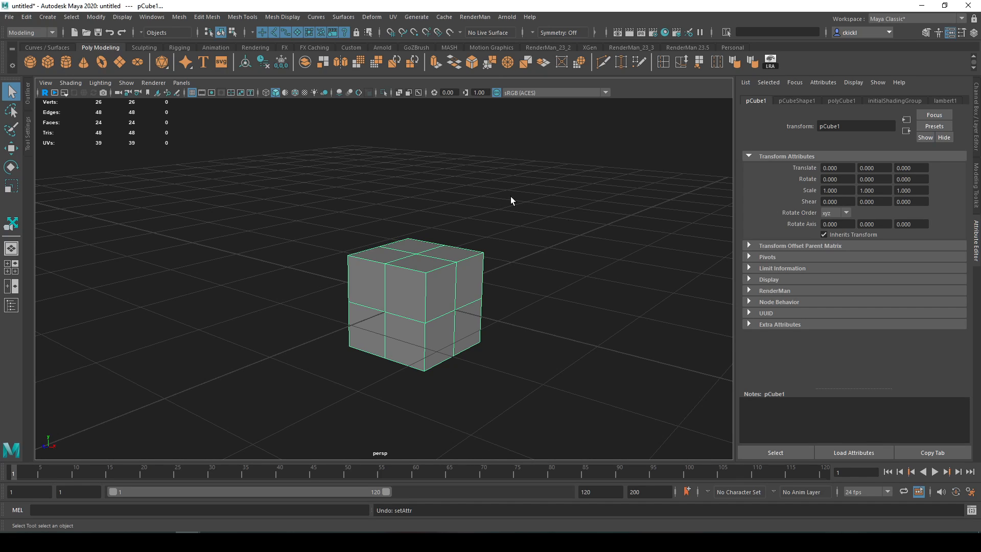
pyautogui.click(796, 100)
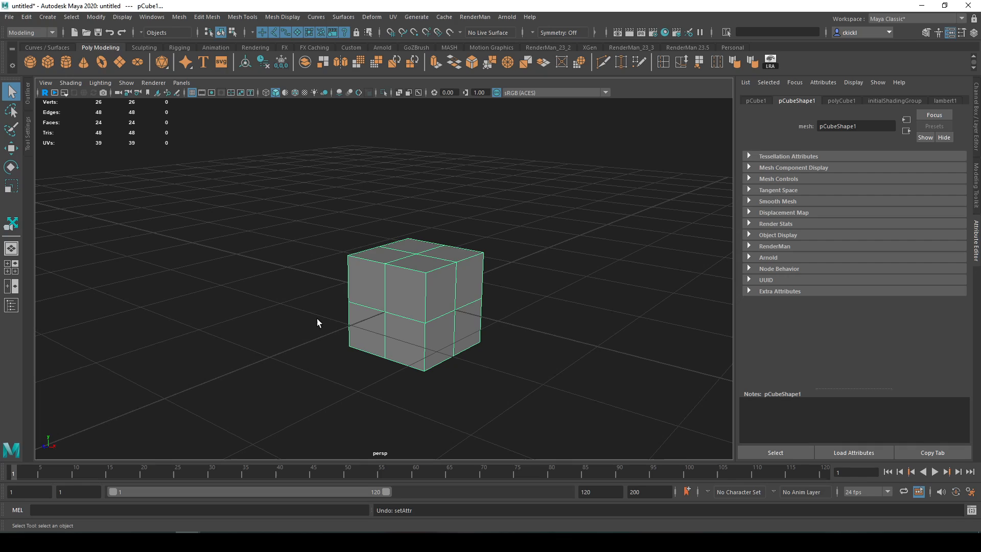
pyautogui.click(843, 101)
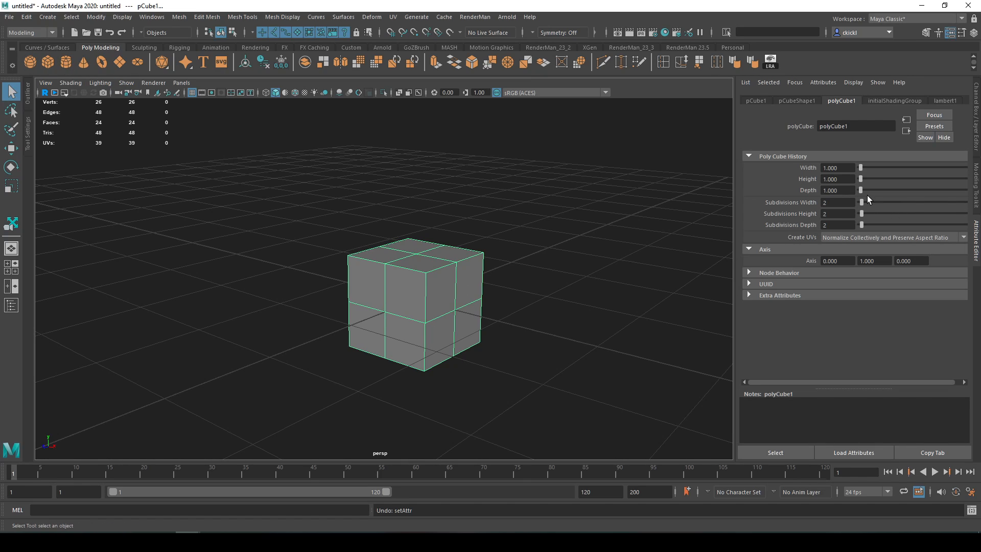
pyautogui.moveTo(862, 203); pyautogui.dragTo(862, 207)
# - Replace the cube with a polygon cylinder, frame it and open its polyCylinder1 settings
pyautogui.press('Delete')
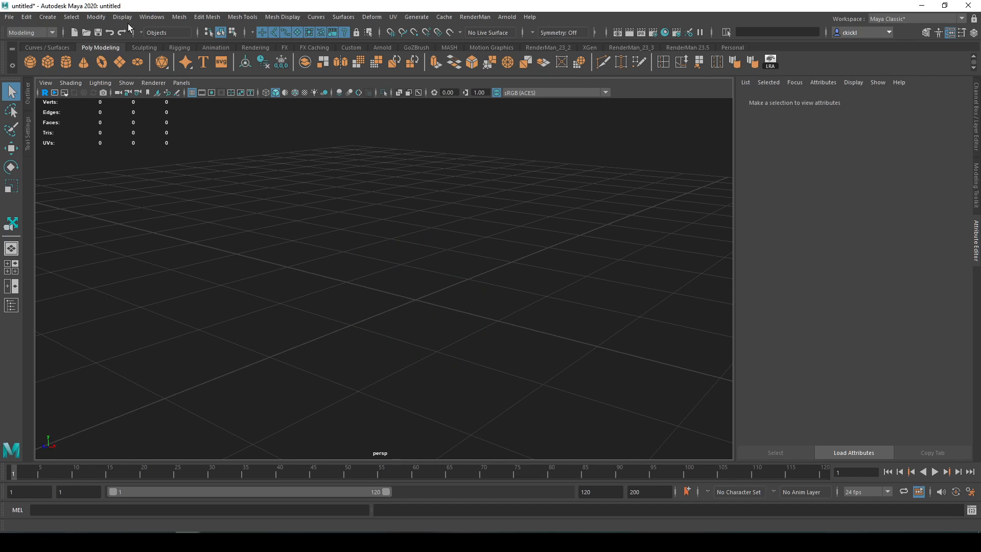
pyautogui.click(48, 17)
pyautogui.moveTo(87, 54)
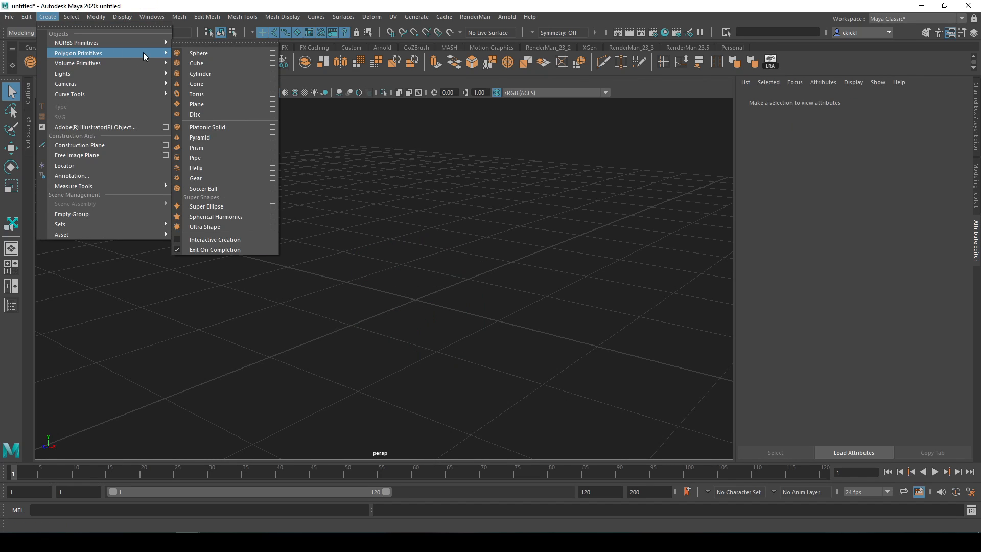
pyautogui.click(207, 73)
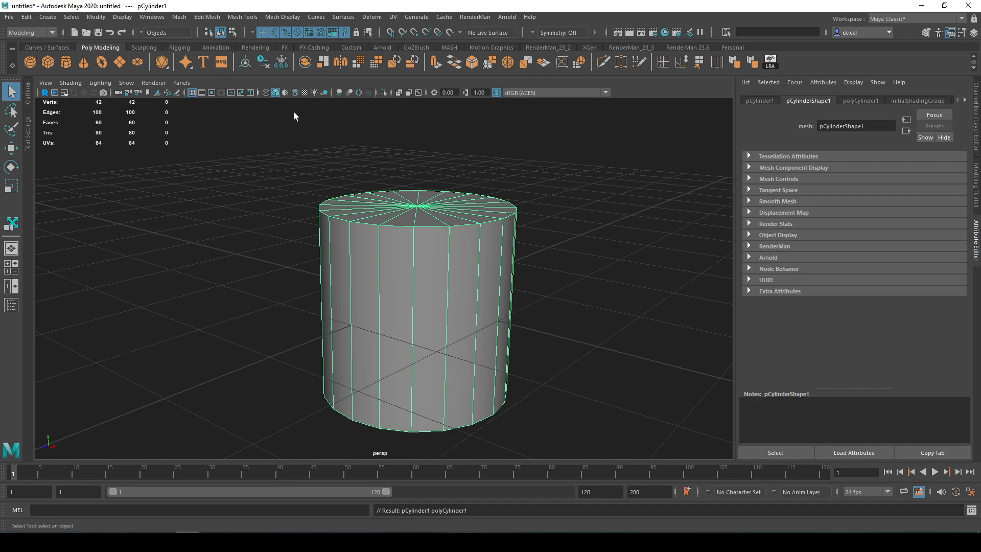
pyautogui.press('f')
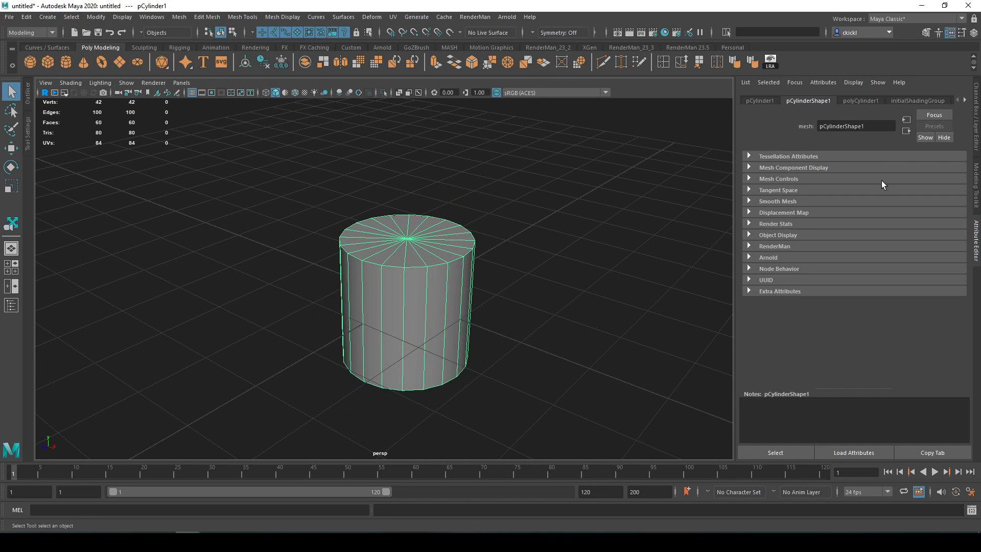
pyautogui.keyDown('alt'); pyautogui.moveTo(584, 269); pyautogui.dragTo(556, 272); pyautogui.keyUp('alt')
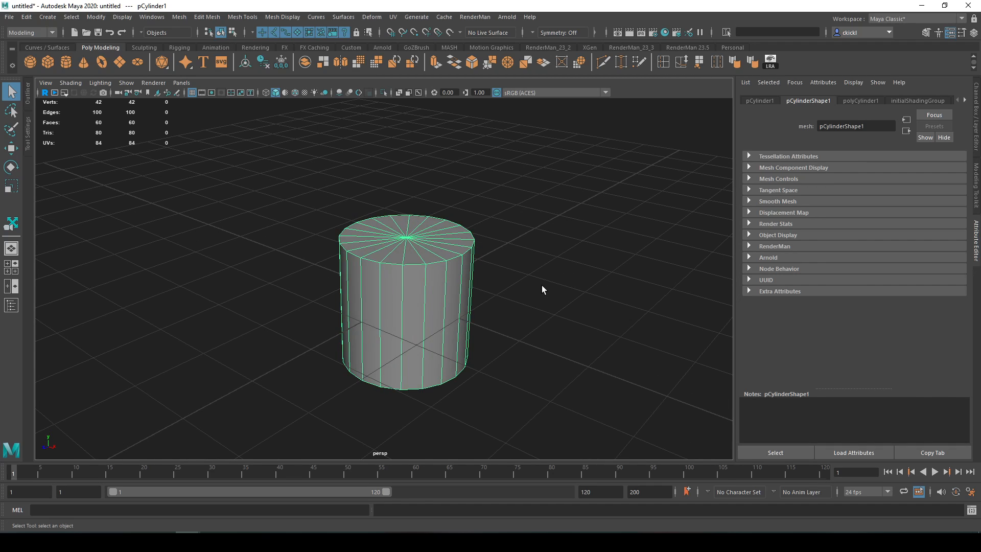
pyautogui.click(865, 100)
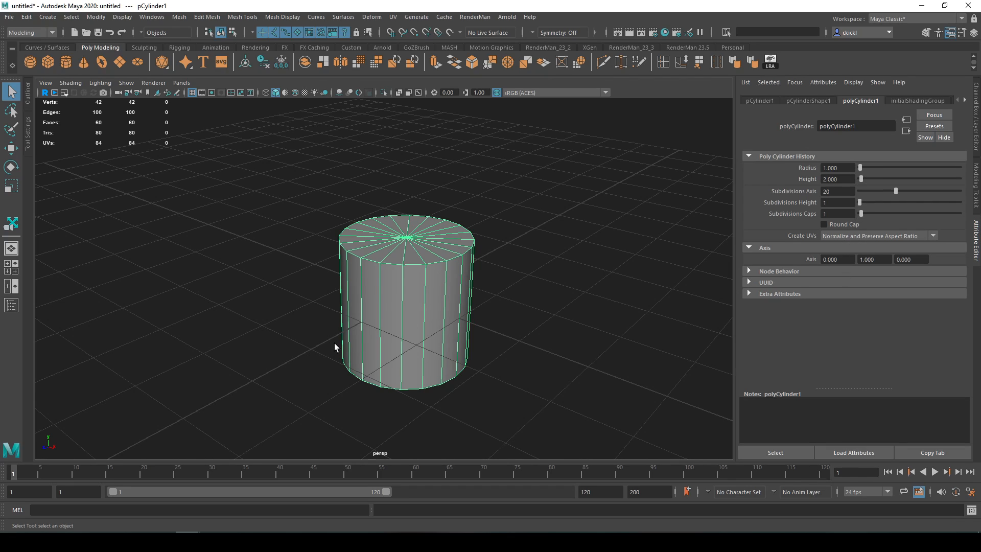
# - Try enlarging the cylinder to a radius of about 1.548 and a height of about 3.599, and undo both changes
pyautogui.moveTo(860, 168); pyautogui.dragTo(863, 176)
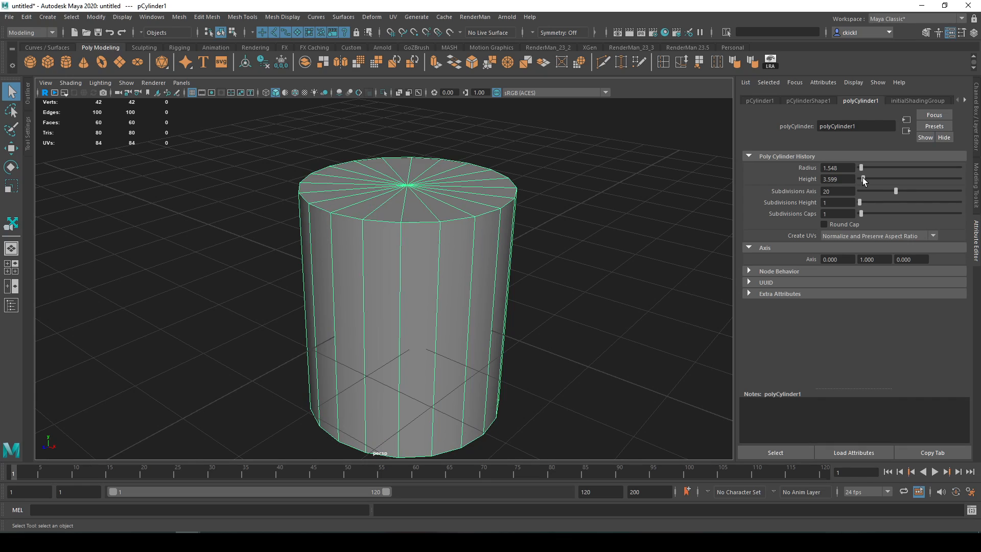
pyautogui.hotkey('ctrl', 'z')
pyautogui.hotkey('ctrl', 'z')
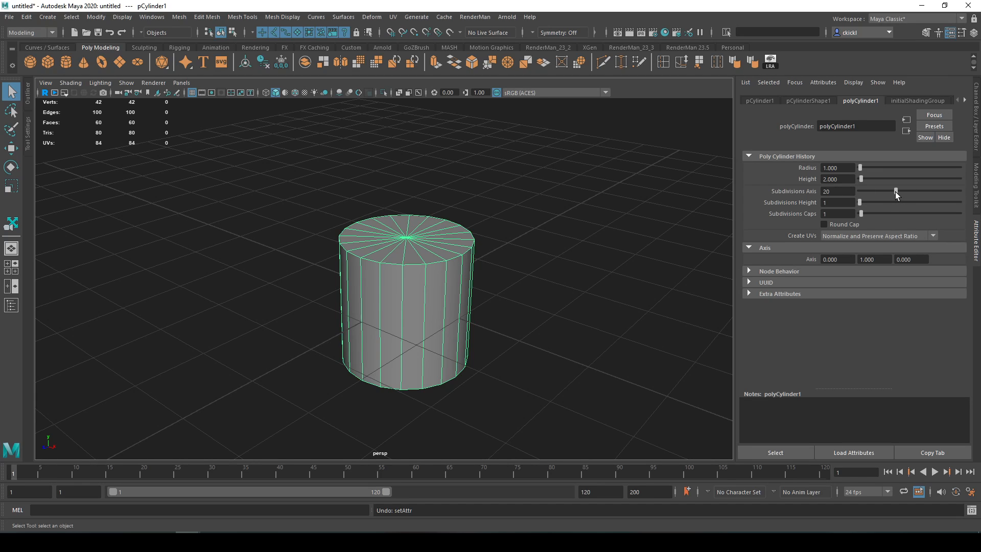
# - Set the cylinder's cap subdivisions to 5 and inspect the rings on the top cap
pyautogui.moveTo(895, 192); pyautogui.dragTo(870, 215)
pyautogui.keyDown('alt'); pyautogui.moveTo(506, 250); pyautogui.dragTo(503, 273); pyautogui.keyUp('alt')
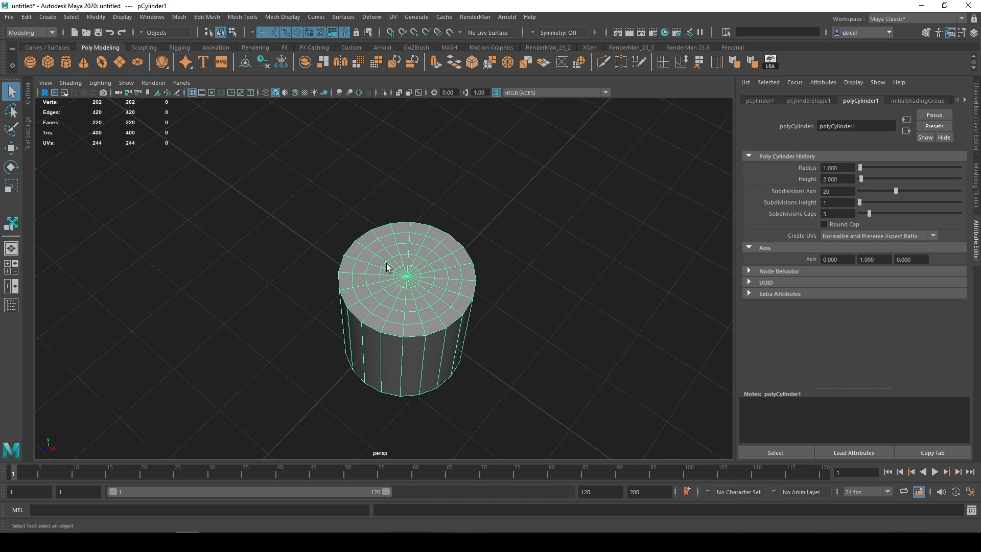
pyautogui.keyDown('alt'); pyautogui.moveTo(407, 298); pyautogui.dragTo(407, 287); pyautogui.keyUp('alt')
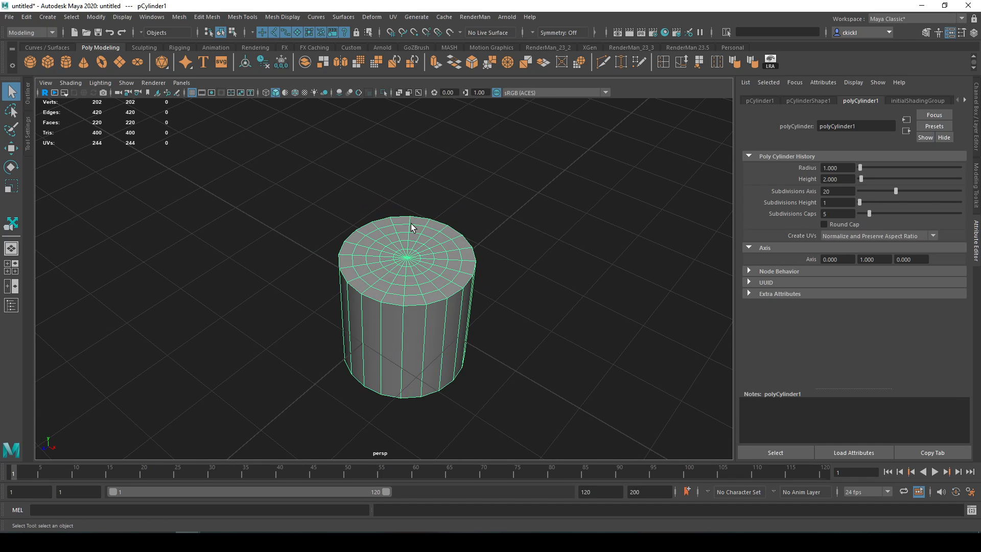
pyautogui.keyDown('alt'); pyautogui.moveTo(435, 282); pyautogui.dragTo(425, 256); pyautogui.keyUp('alt')
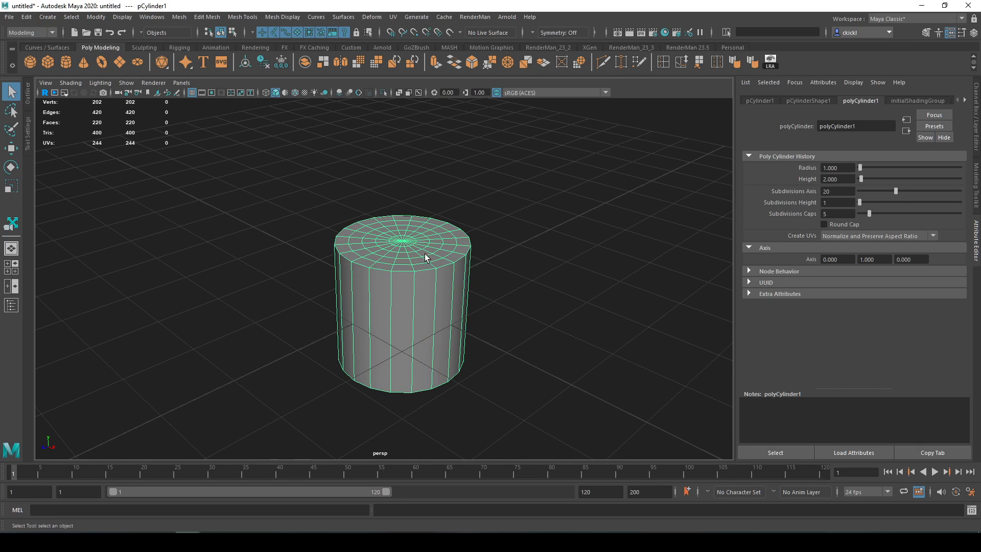
# - Set the cylinder's cap subdivisions to 0 and check the bottom cap by selecting its face, returning to the whole object
pyautogui.moveTo(868, 212); pyautogui.dragTo(857, 213)
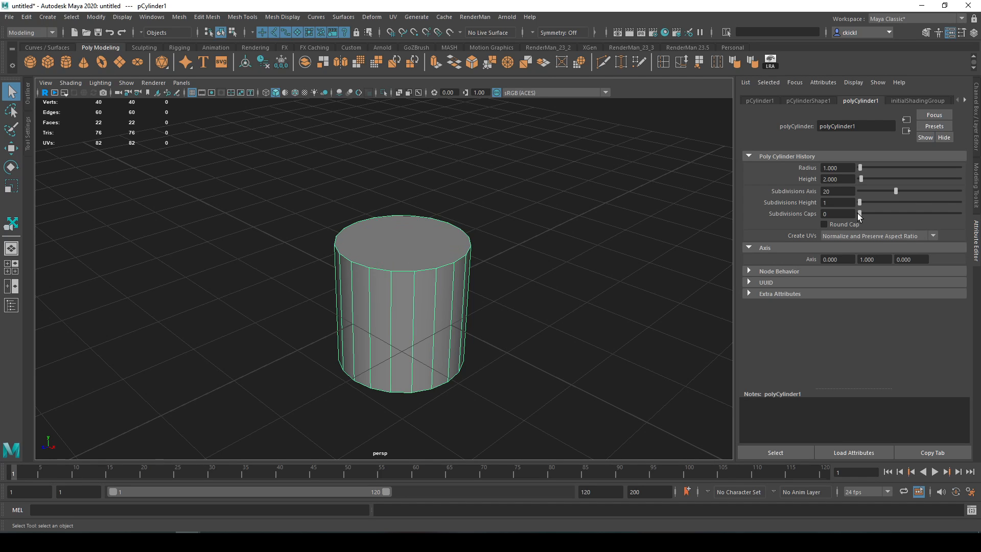
pyautogui.keyDown('alt'); pyautogui.moveTo(397, 306); pyautogui.dragTo(439, 223); pyautogui.keyUp('alt')
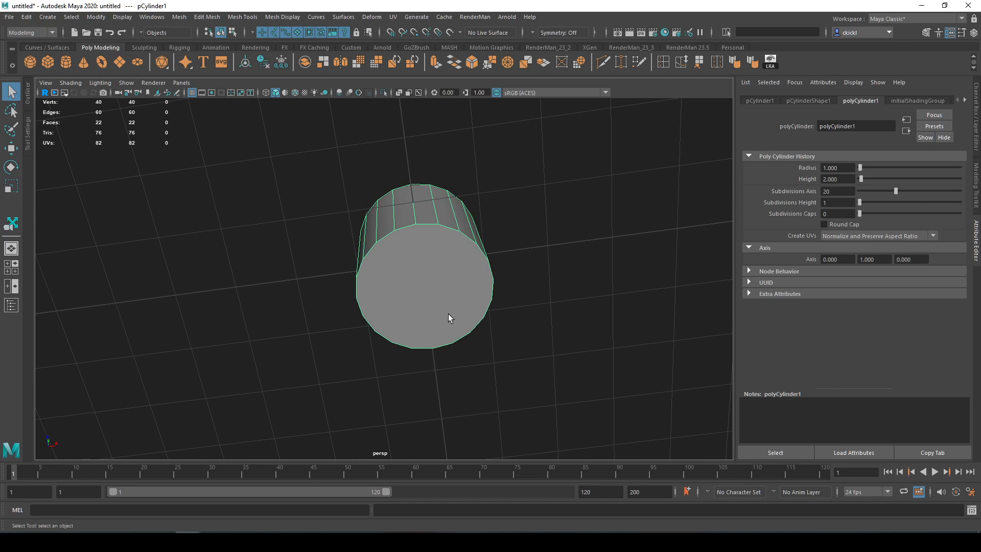
pyautogui.moveTo(437, 289); pyautogui.dragTo(427, 289, button='right')
pyautogui.click(427, 289)
pyautogui.keyDown('alt'); pyautogui.moveTo(532, 249); pyautogui.dragTo(517, 326); pyautogui.keyUp('alt')
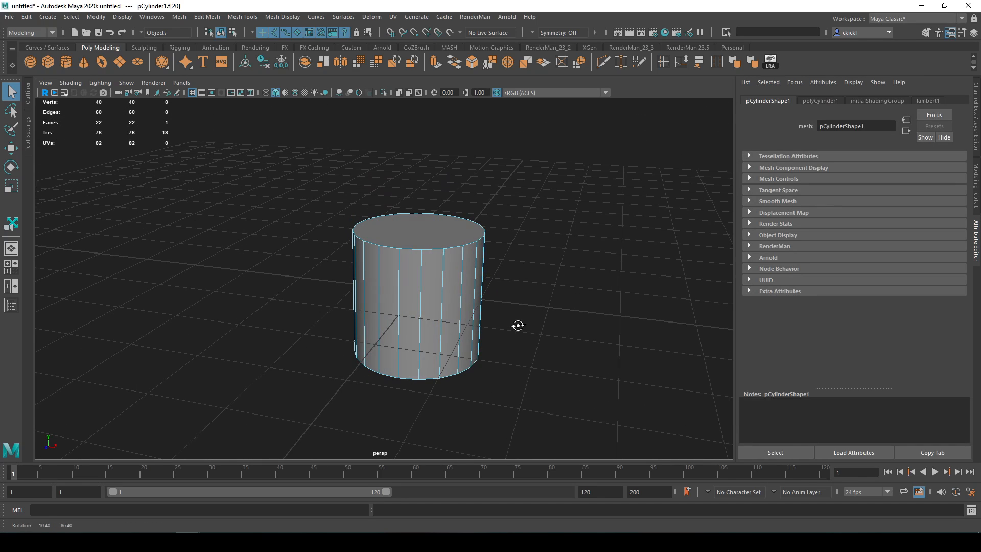
pyautogui.moveTo(449, 271); pyautogui.dragTo(469, 258, button='right')
pyautogui.keyDown('alt'); pyautogui.moveTo(469, 258); pyautogui.dragTo(557, 270); pyautogui.keyUp('alt')
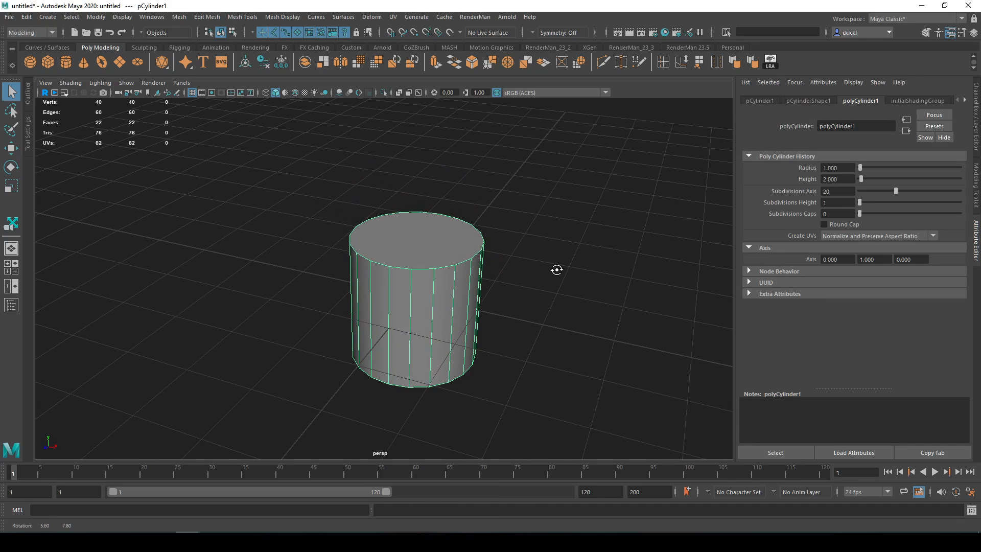
# - Turn on Round Cap for the cylinder and raise its cap subdivisions from 2 to 6 to smooth the ends
pyautogui.moveTo(860, 214); pyautogui.dragTo(865, 218)
pyautogui.click(825, 225)
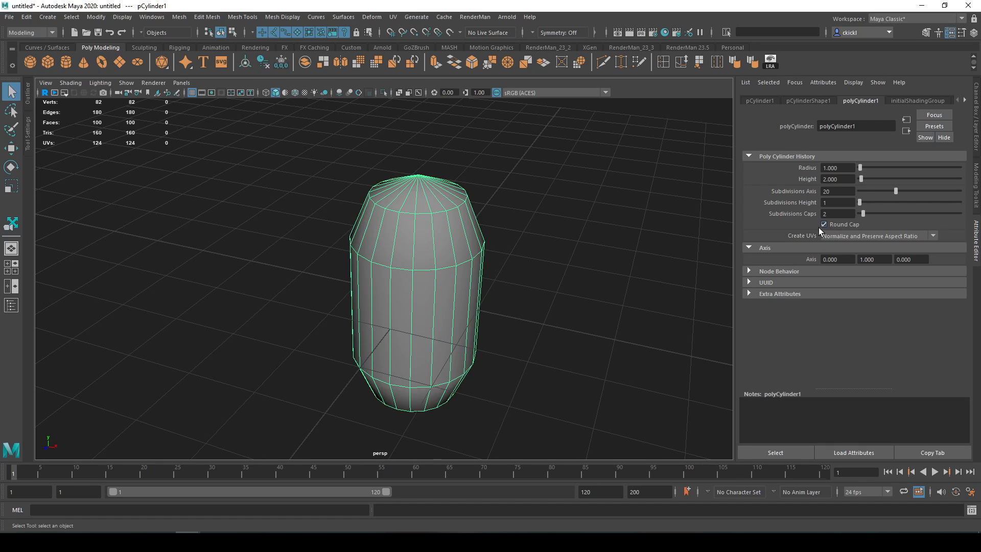
pyautogui.keyDown('alt'); pyautogui.moveTo(637, 271); pyautogui.dragTo(584, 265); pyautogui.keyUp('alt')
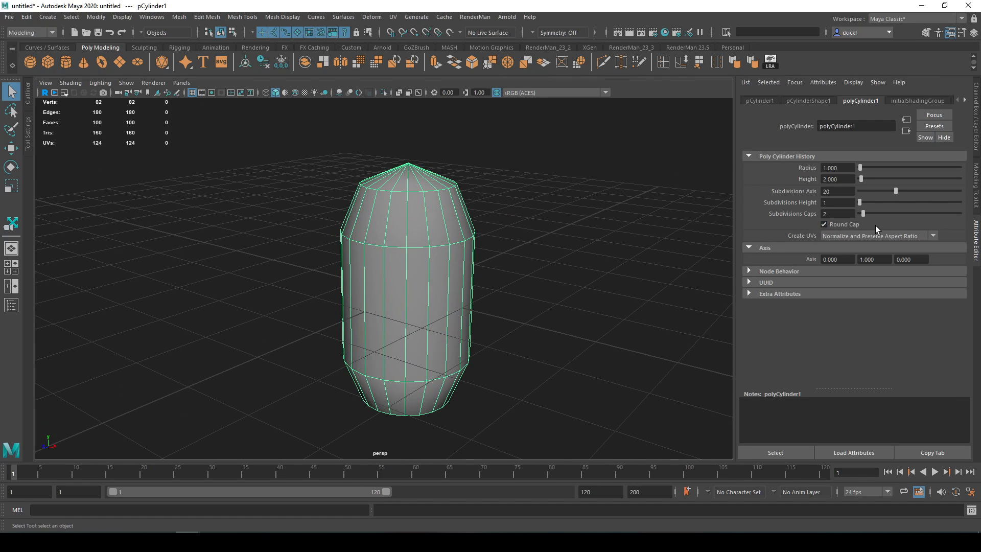
pyautogui.moveTo(864, 214); pyautogui.dragTo(872, 213)
pyautogui.moveTo(610, 279)
pyautogui.keyDown('alt'); pyautogui.mouseDown()
pyautogui.moveTo(685, 252)
pyautogui.moveTo(650, 215)
pyautogui.moveTo(646, 280)
pyautogui.moveTo(629, 275)
pyautogui.mouseUp(); pyautogui.keyUp('alt')
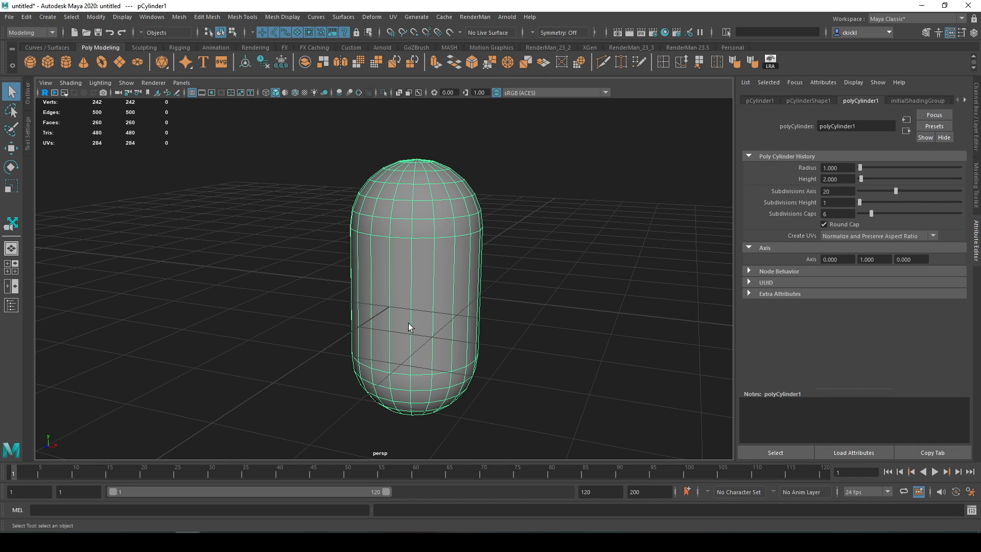
# - Replace the cylinder with a polygon torus and open its polyTorus1 settings
pyautogui.press('Delete')
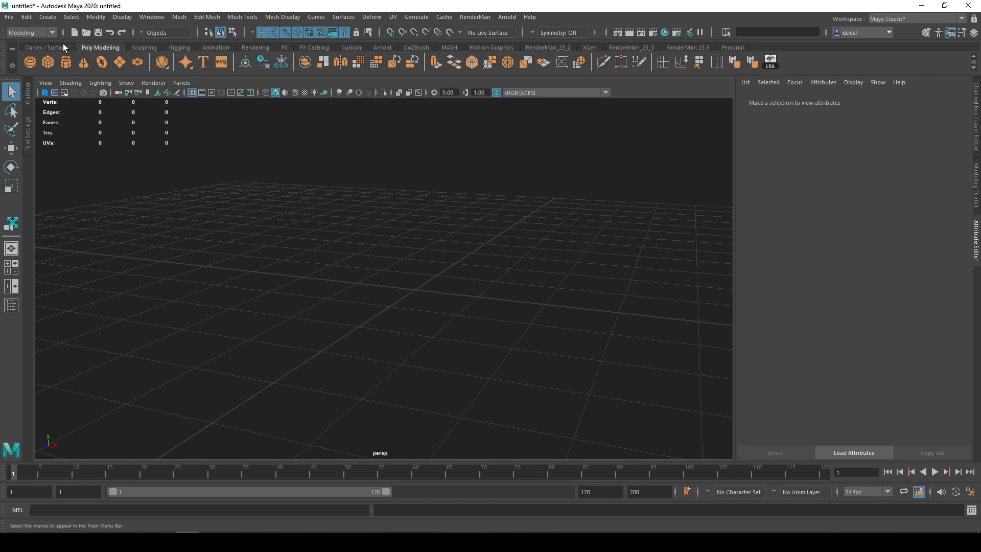
pyautogui.click(101, 61)
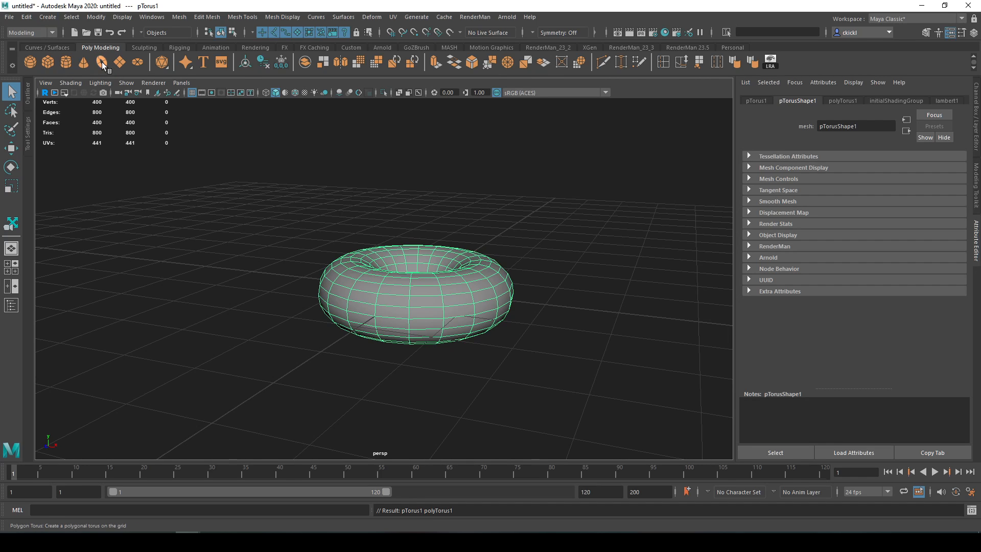
pyautogui.keyDown('alt'); pyautogui.moveTo(494, 217); pyautogui.dragTo(492, 271); pyautogui.keyUp('alt')
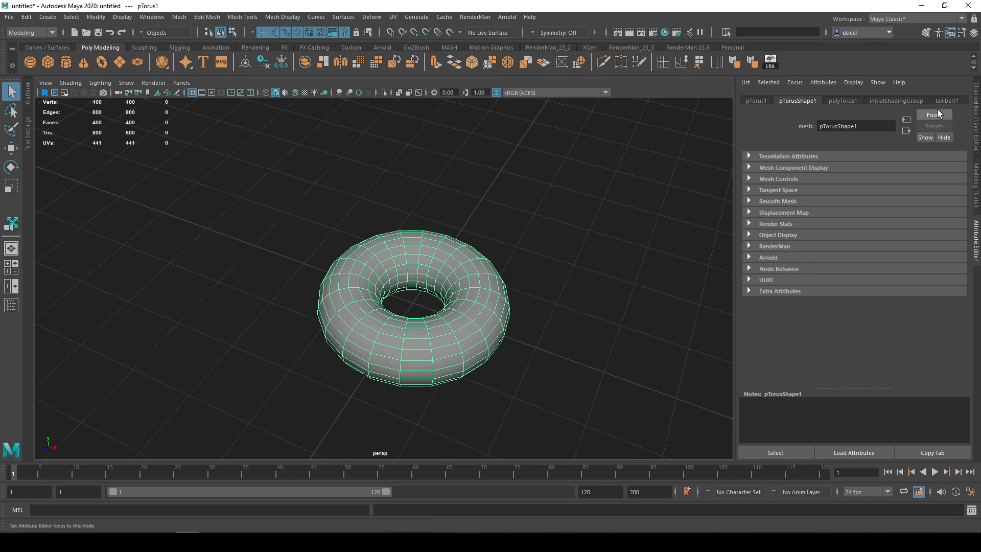
pyautogui.click(842, 100)
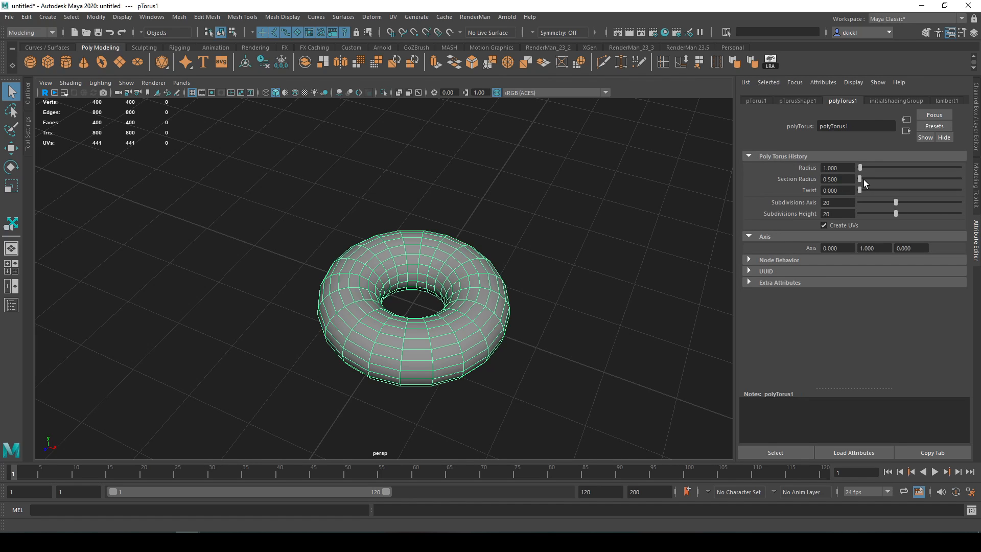
# - Set the torus's radius to about 3.087 and its section radius to about 1.036
pyautogui.moveTo(861, 170); pyautogui.dragTo(513, 237)
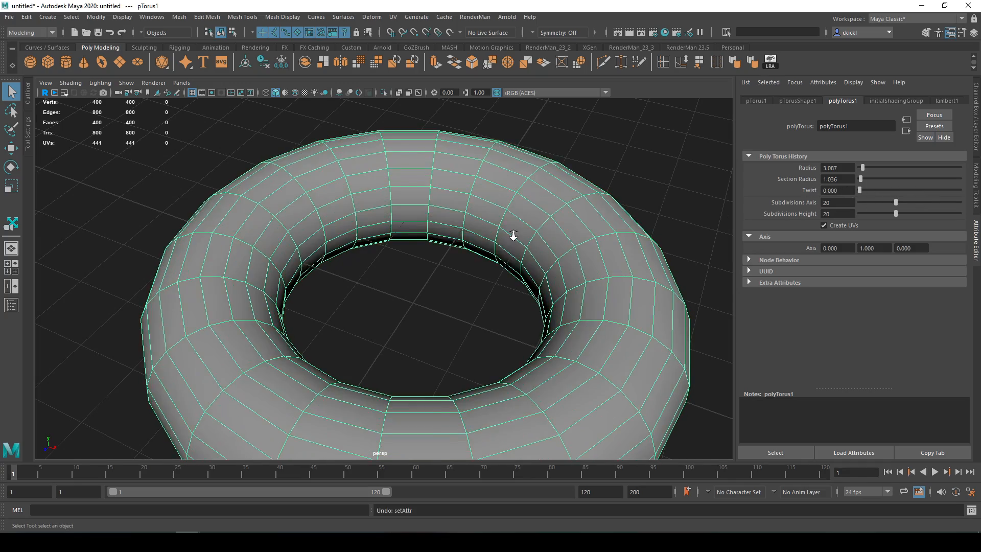
pyautogui.scroll(-5, 513, 236)
# - Replace the torus with a polygon helix, inspect its shape and open its polyHelix1 settings
pyautogui.press('Delete')
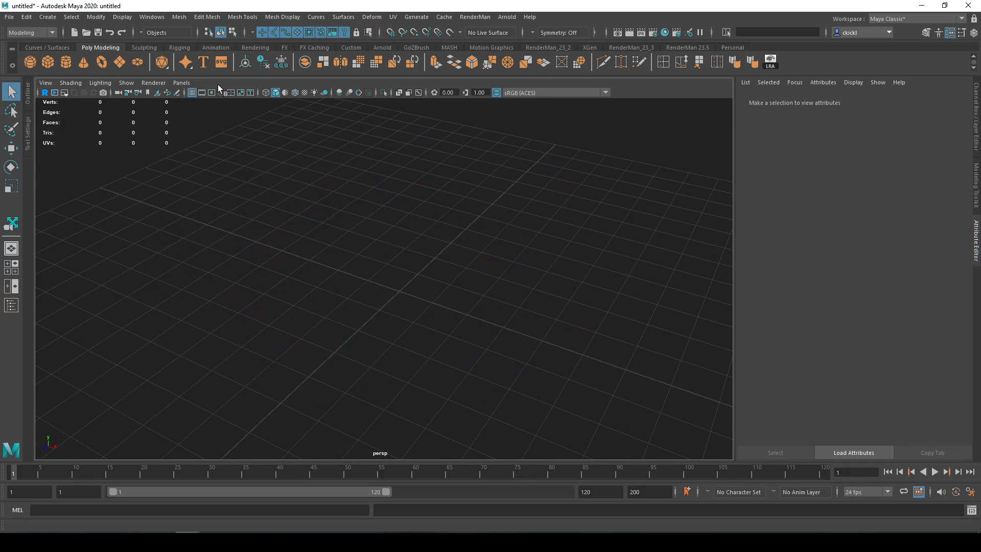
pyautogui.click(46, 17)
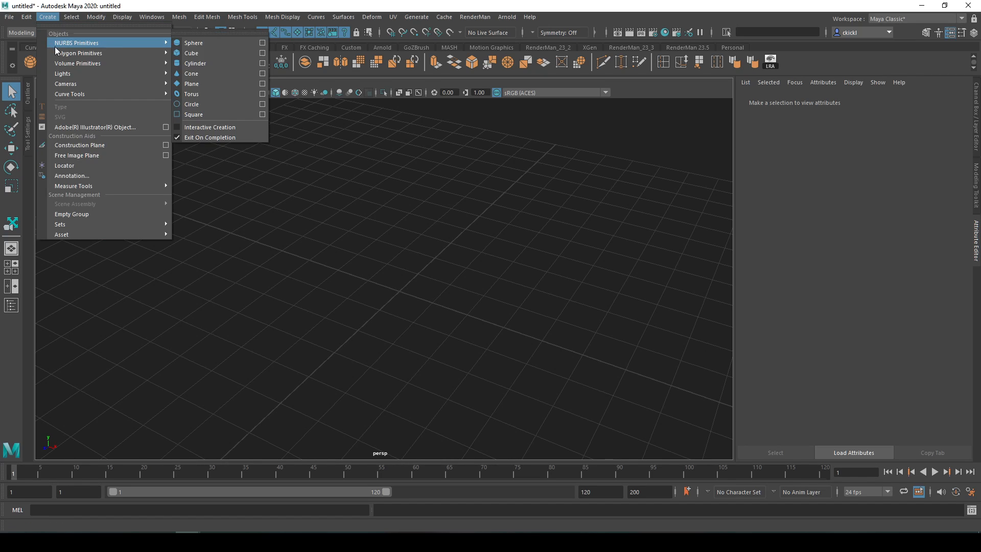
pyautogui.moveTo(65, 52)
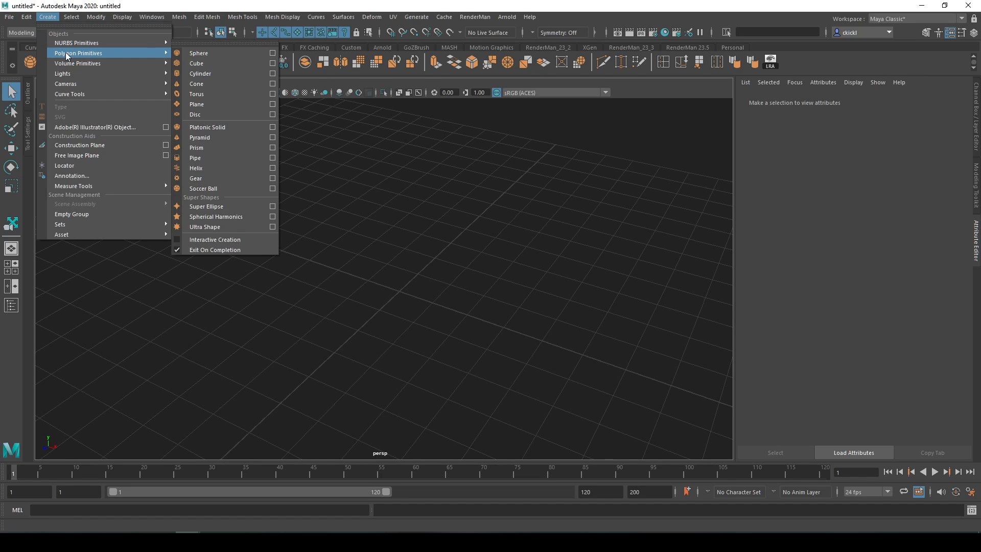
pyautogui.click(210, 168)
pyautogui.scroll(6, 483, 295)
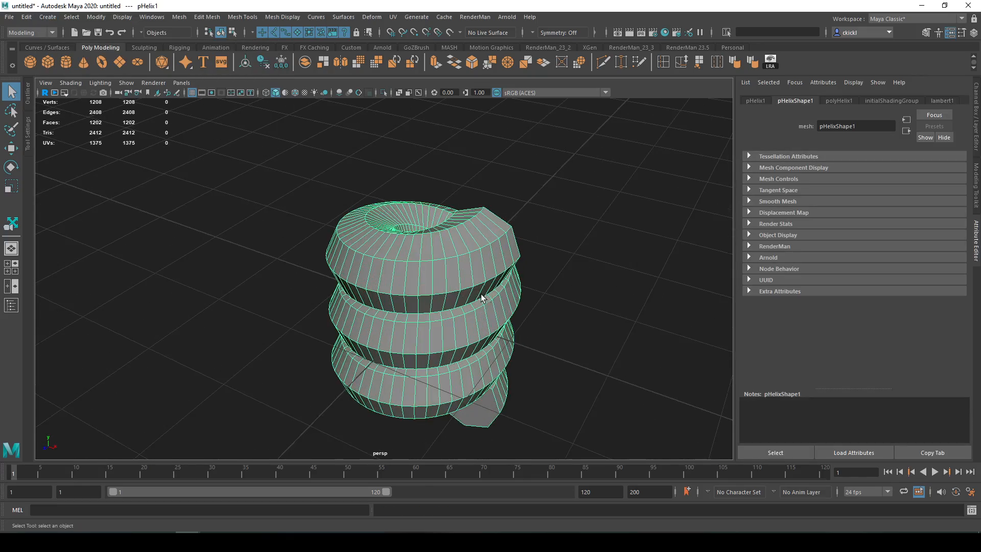
pyautogui.keyDown('alt'); pyautogui.moveTo(514, 314); pyautogui.dragTo(512, 338); pyautogui.keyUp('alt')
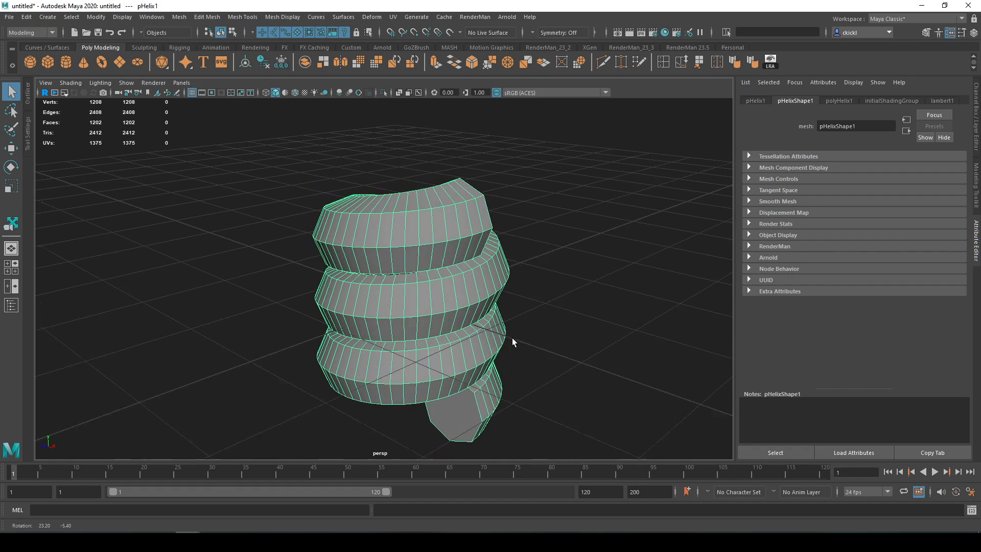
pyautogui.click(846, 101)
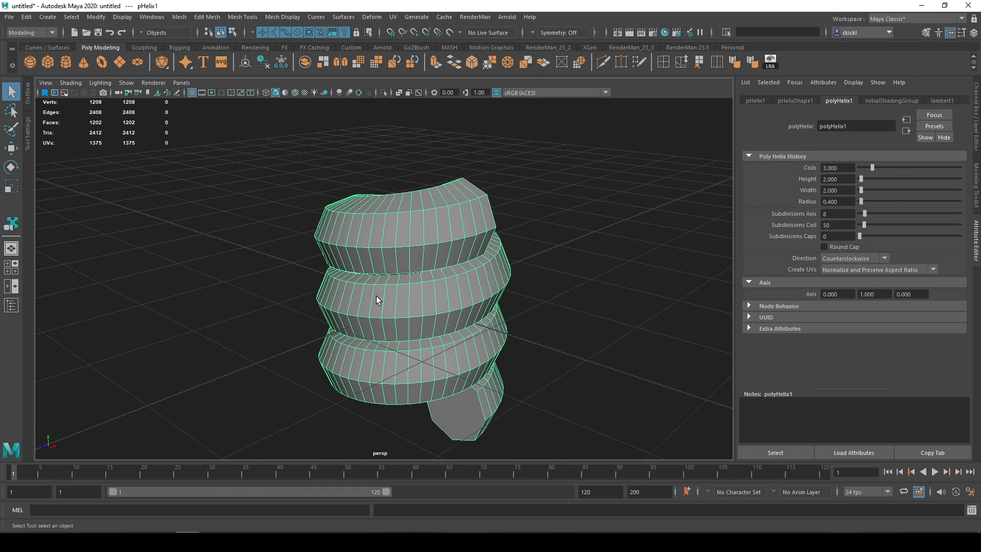
pyautogui.keyDown('alt'); pyautogui.moveTo(376, 297); pyautogui.dragTo(560, 258); pyautogui.keyUp('alt')
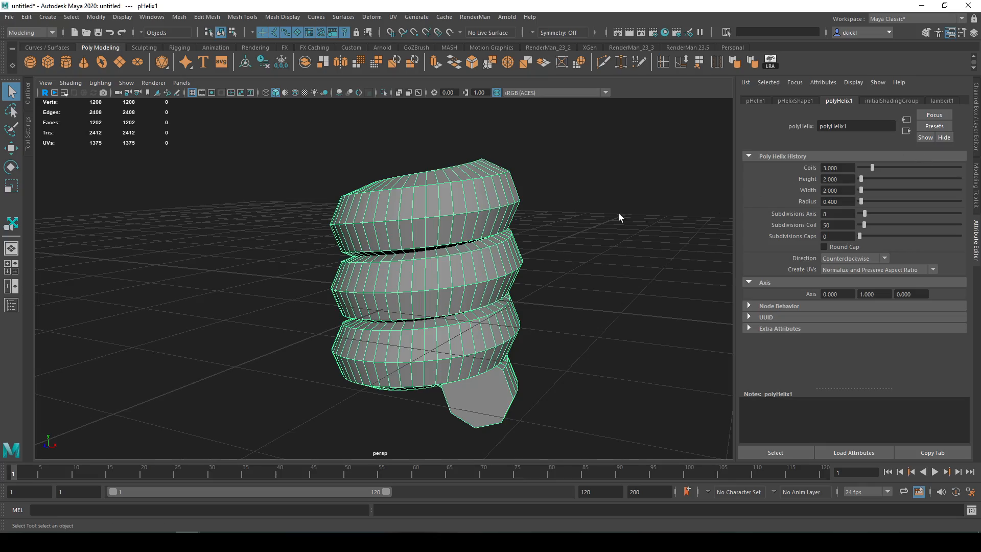
pyautogui.moveTo(619, 214)
pyautogui.keyDown('alt'); pyautogui.mouseDown()
pyautogui.moveTo(615, 132)
pyautogui.moveTo(604, 240)
pyautogui.moveTo(606, 153)
pyautogui.moveTo(615, 225)
pyautogui.mouseUp(); pyautogui.keyUp('alt')
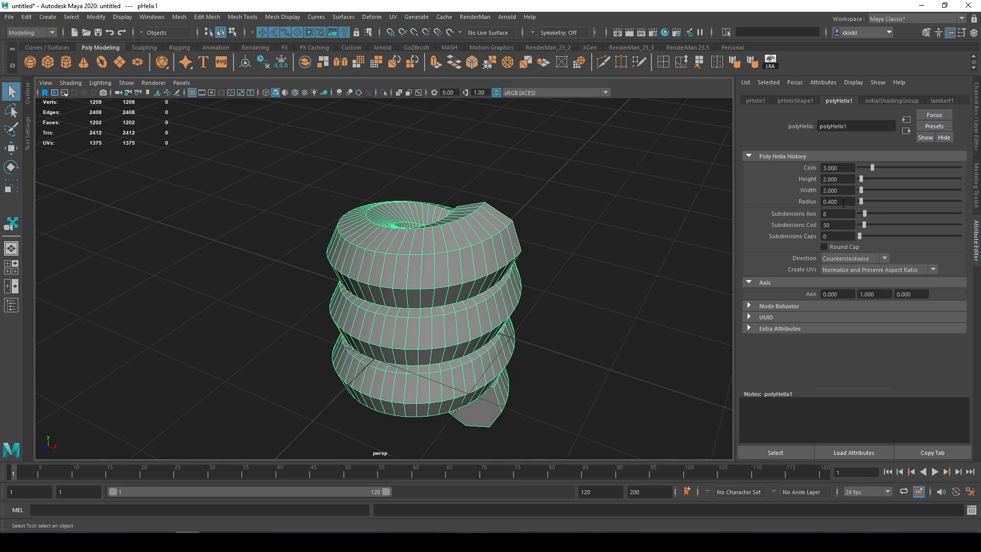
# - Set the helix to about 6.4 coils with a radius of about 0.113 and bring its lower end into close view
pyautogui.moveTo(874, 168); pyautogui.dragTo(860, 204)
pyautogui.keyDown('alt'); pyautogui.moveTo(603, 348); pyautogui.dragTo(593, 309); pyautogui.keyUp('alt')
pyautogui.keyDown('alt'); pyautogui.moveTo(593, 322); pyautogui.dragTo(566, 230, button='middle'); pyautogui.keyUp('alt')
pyautogui.keyDown('alt'); pyautogui.moveTo(566, 230); pyautogui.dragTo(557, 294, button='right'); pyautogui.keyUp('alt')
pyautogui.keyDown('alt'); pyautogui.moveTo(557, 295); pyautogui.dragTo(554, 270, button='middle'); pyautogui.keyUp('alt')
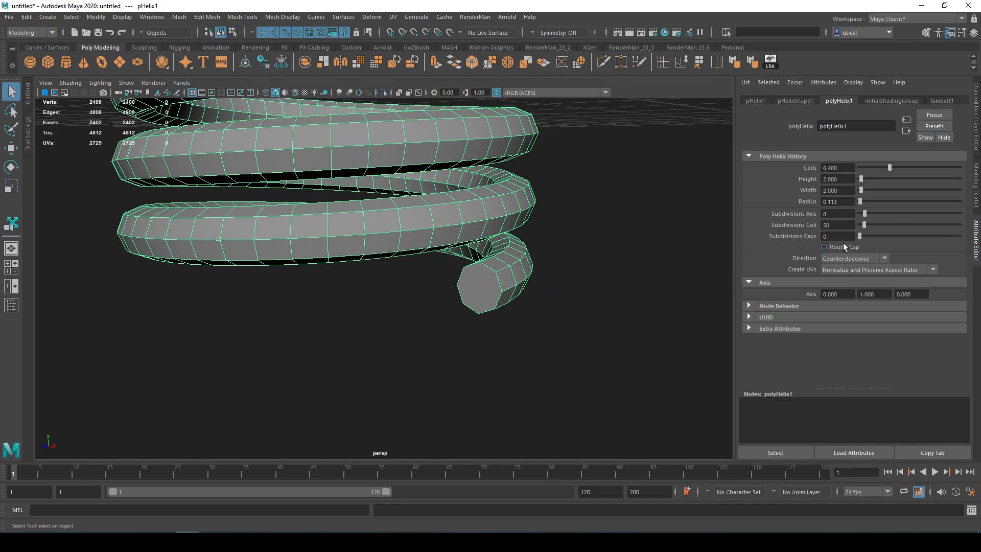
# - Turn on Round Cap for the helix, set its cap subdivisions to 4 and check the rounded ends
pyautogui.click(824, 246)
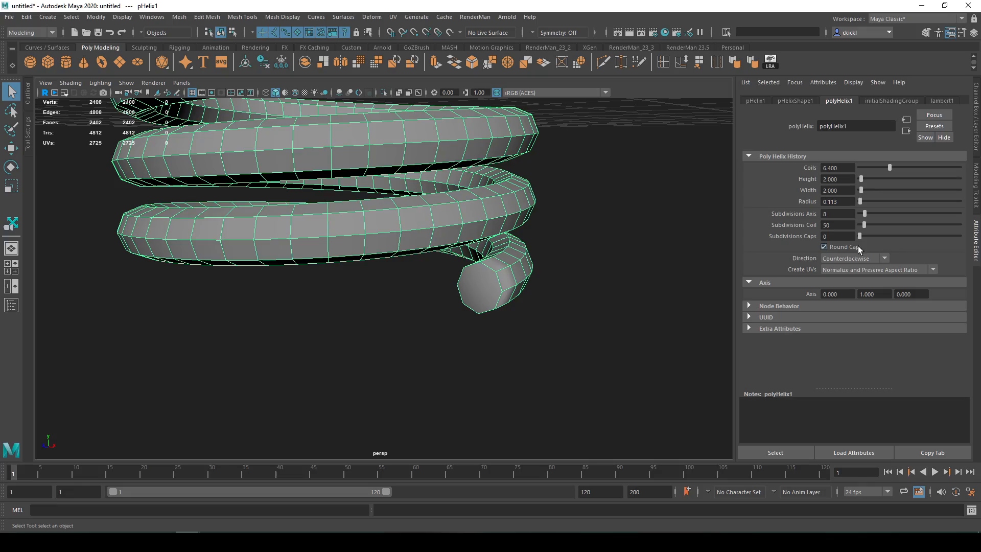
pyautogui.moveTo(862, 236); pyautogui.dragTo(866, 237)
pyautogui.keyDown('alt'); pyautogui.moveTo(705, 277); pyautogui.dragTo(630, 300); pyautogui.keyUp('alt')
pyautogui.scroll(-2, 629, 287)
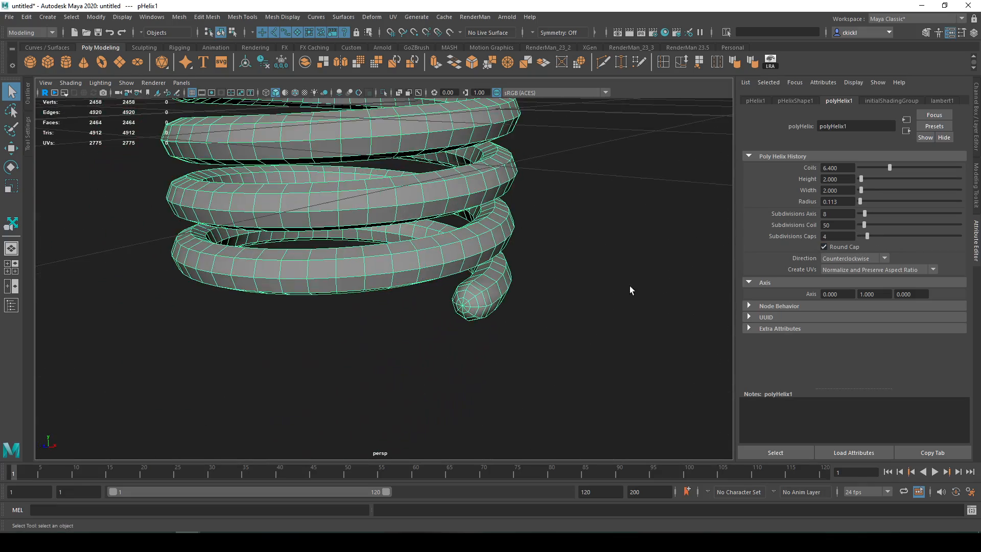
pyautogui.keyDown('alt'); pyautogui.moveTo(629, 286); pyautogui.dragTo(672, 362, button='middle'); pyautogui.keyUp('alt')
pyautogui.scroll(-5, 672, 361)
pyautogui.keyDown('alt'); pyautogui.moveTo(605, 256); pyautogui.dragTo(644, 299, button='middle'); pyautogui.keyUp('alt')
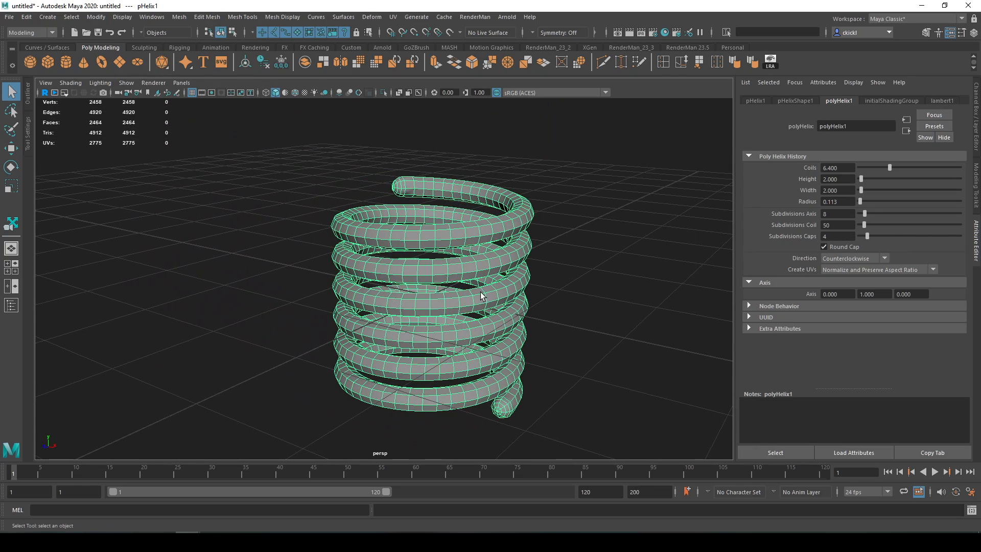
# - Delete the helix, and create and delete a polygon sphere, cube and cylinder in turn
pyautogui.press('Delete')
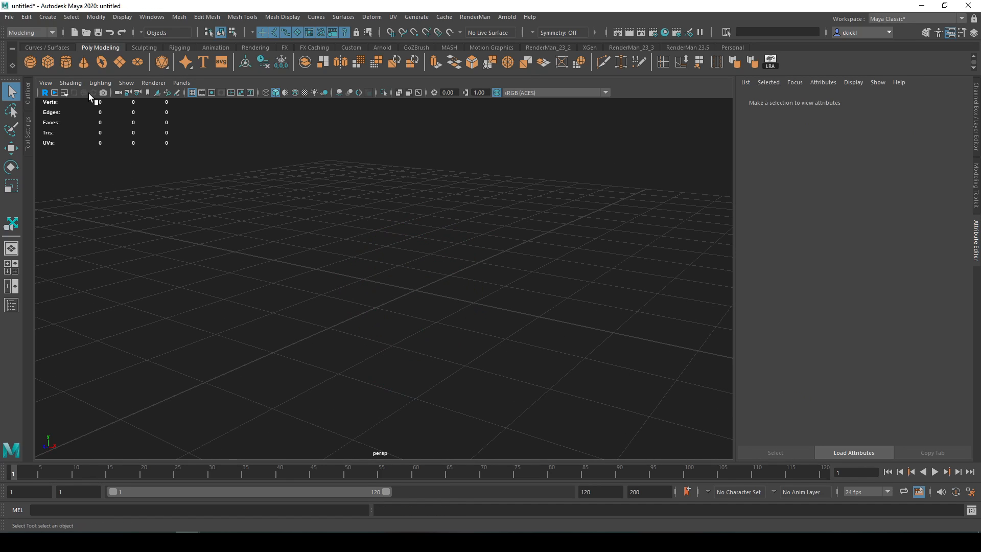
pyautogui.click(47, 59)
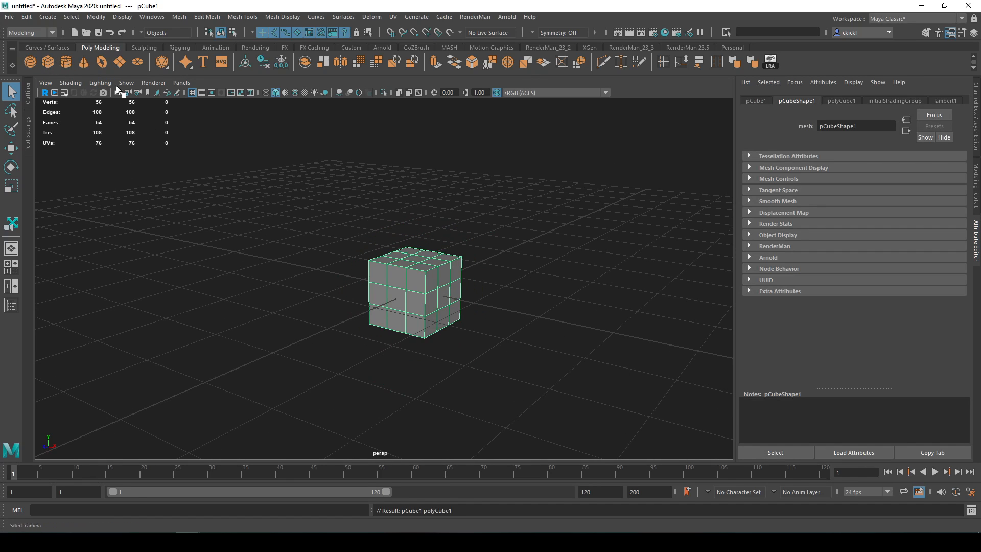
pyautogui.press('Delete')
pyautogui.click(64, 60)
pyautogui.press('Delete')
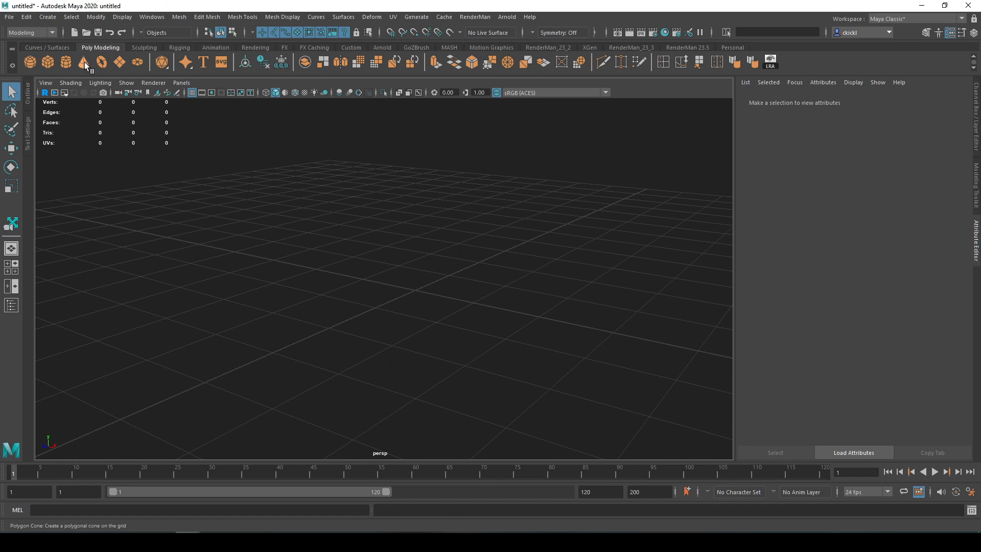
# - Create a polygon cone and a polygon torus in turn, deleting each one
pyautogui.click(84, 63)
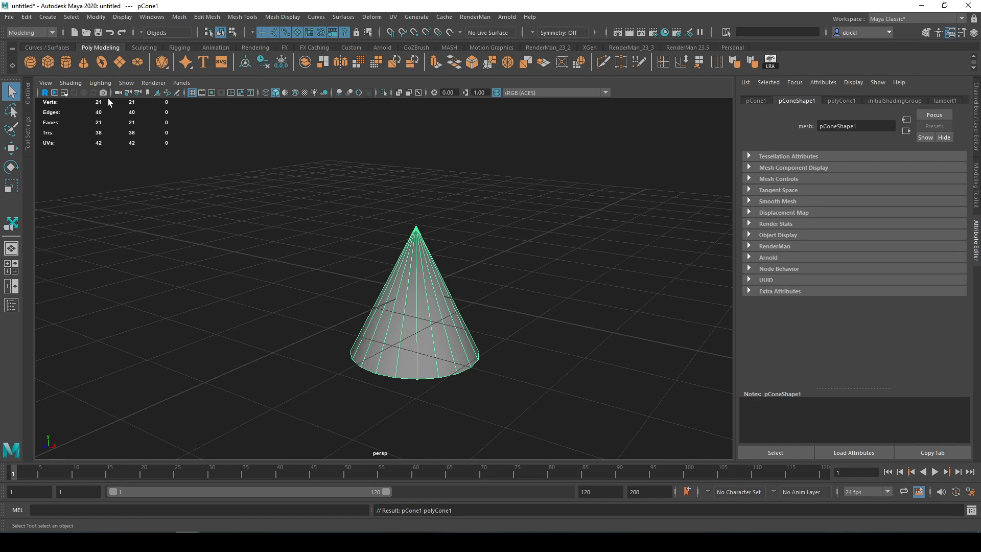
pyautogui.press('Delete')
pyautogui.click(101, 63)
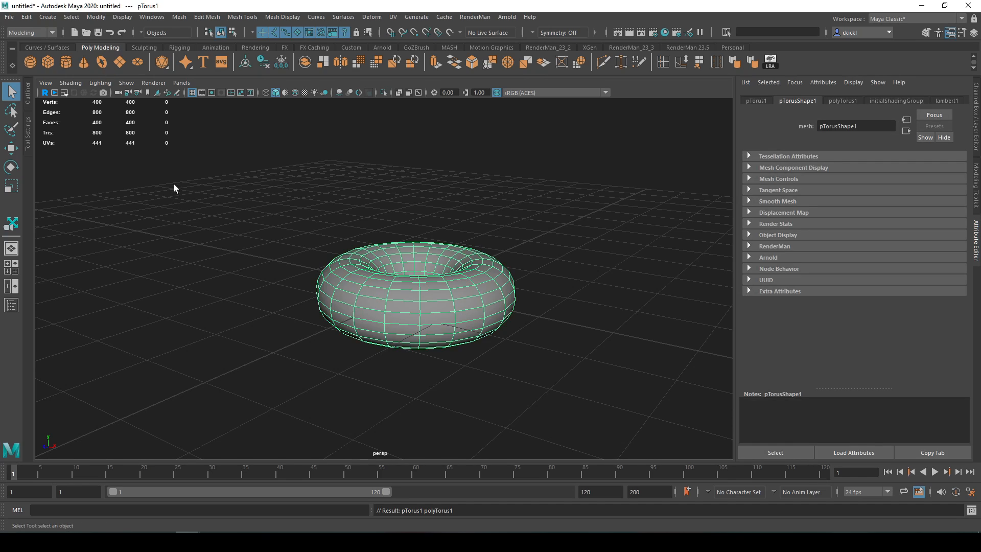
pyautogui.press('Delete')
# - Create a polygon plane, inspect its grid of faces from above and delete it
pyautogui.click(119, 62)
pyautogui.keyDown('alt'); pyautogui.moveTo(406, 231); pyautogui.dragTo(381, 268); pyautogui.keyUp('alt')
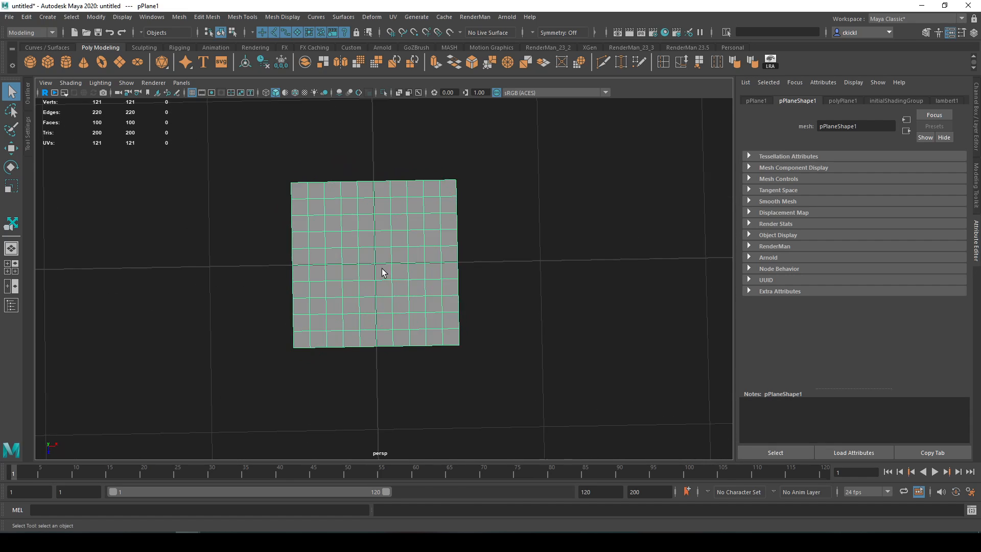
pyautogui.keyDown('alt'); pyautogui.moveTo(382, 268); pyautogui.dragTo(457, 232, button='middle'); pyautogui.keyUp('alt')
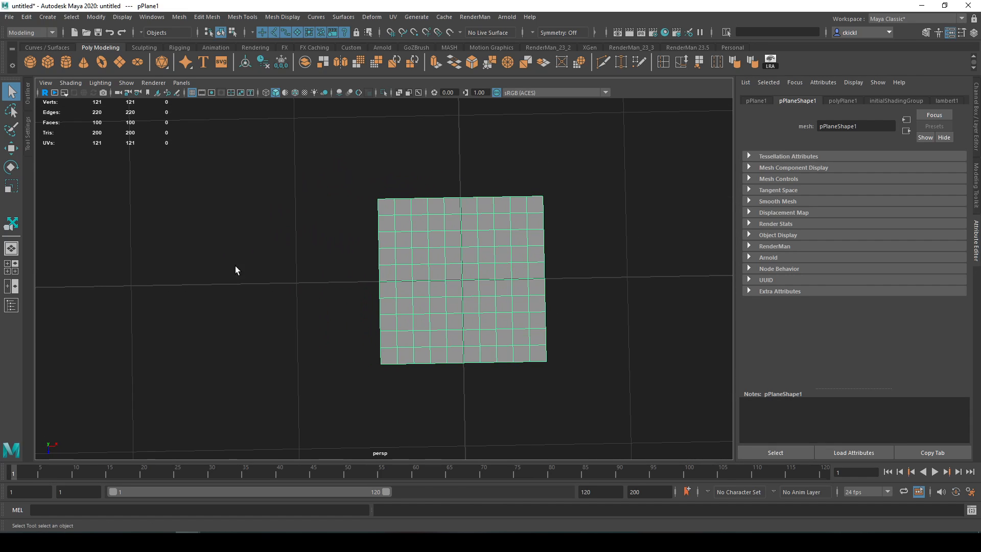
pyautogui.press('Delete')
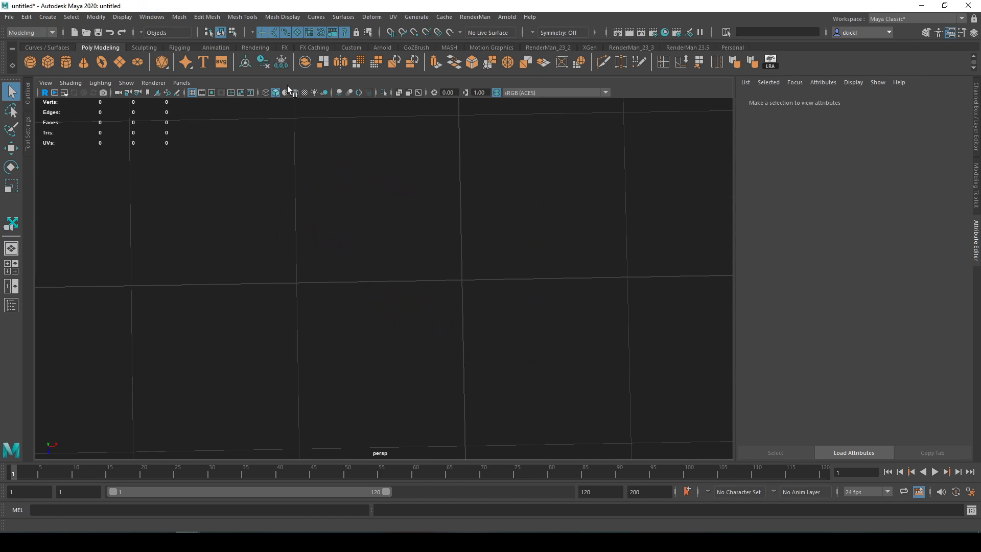
# - Create a polygon disc, raise it about 0.44 cm with the Move tool, inspect it and delete it
pyautogui.click(137, 61)
pyautogui.scroll(-5, 406, 274)
pyautogui.keyDown('alt'); pyautogui.moveTo(504, 313); pyautogui.dragTo(495, 288); pyautogui.keyUp('alt')
pyautogui.press('w')
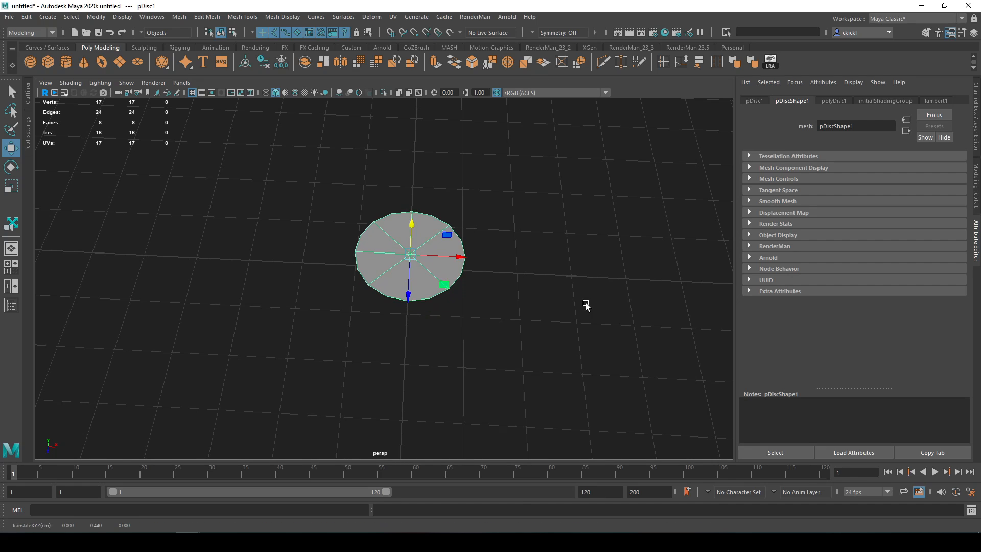
pyautogui.click(585, 304)
pyautogui.keyDown('alt'); pyautogui.moveTo(585, 304); pyautogui.dragTo(509, 303); pyautogui.keyUp('alt')
pyautogui.click(427, 281)
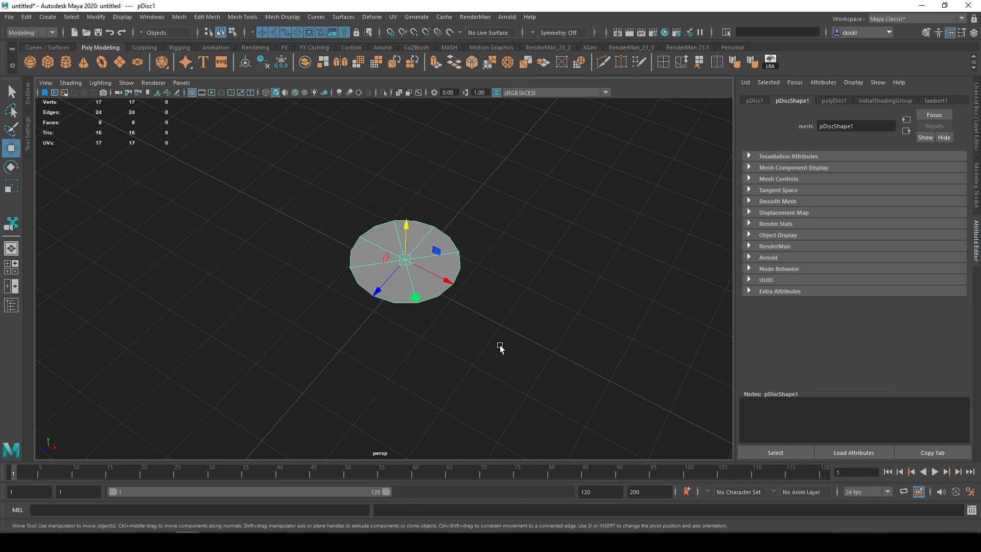
pyautogui.press('Delete')
pyautogui.keyDown('alt'); pyautogui.moveTo(364, 226); pyautogui.dragTo(335, 256); pyautogui.keyUp('alt')
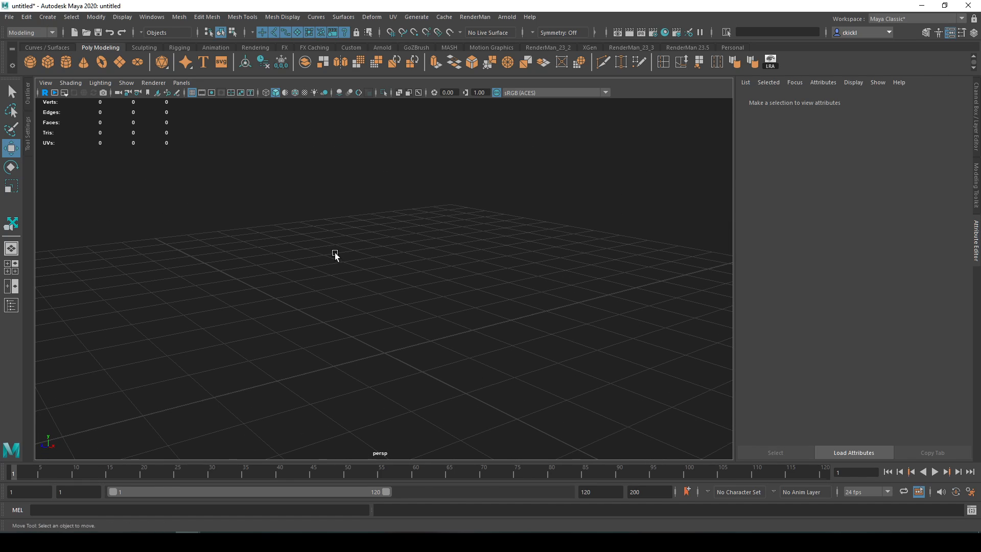
# - Create a polygon cube, view it up close and switch from the Move tool to the Select tool
pyautogui.click(54, 62)
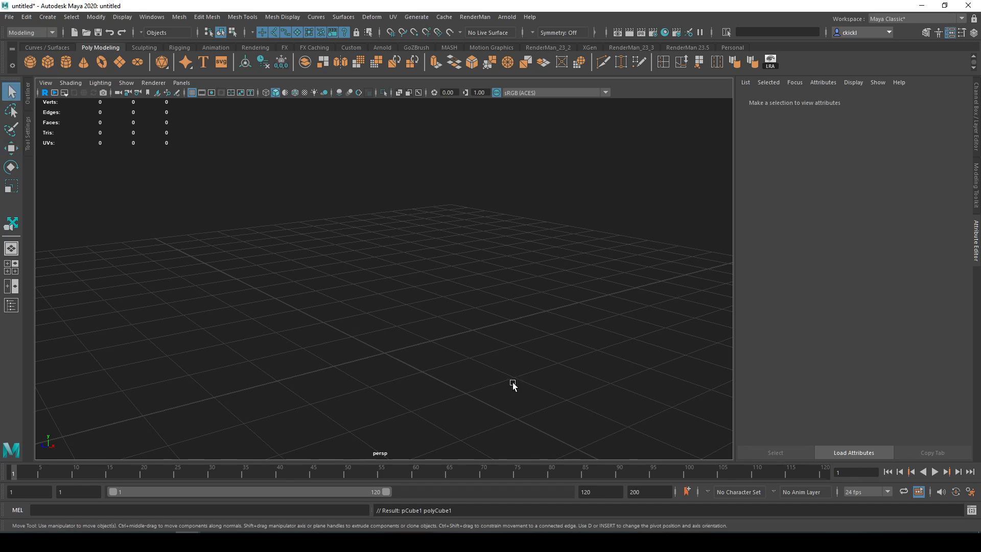
pyautogui.click(513, 383)
pyautogui.scroll(5, 439, 366)
pyautogui.keyDown('alt'); pyautogui.moveTo(442, 433); pyautogui.dragTo(457, 320, button='middle'); pyautogui.keyUp('alt')
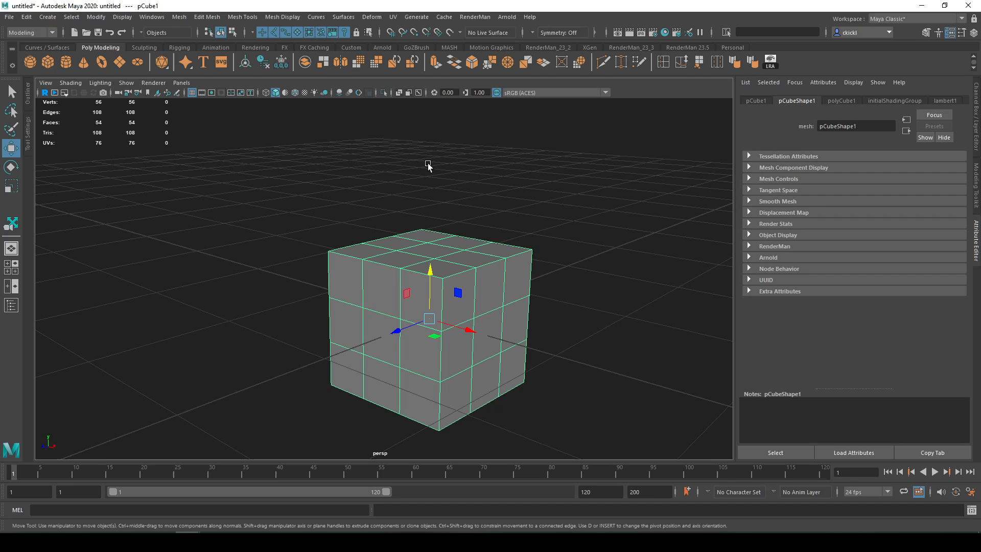
pyautogui.press('q')
pyautogui.scroll(-5, 341, 251)
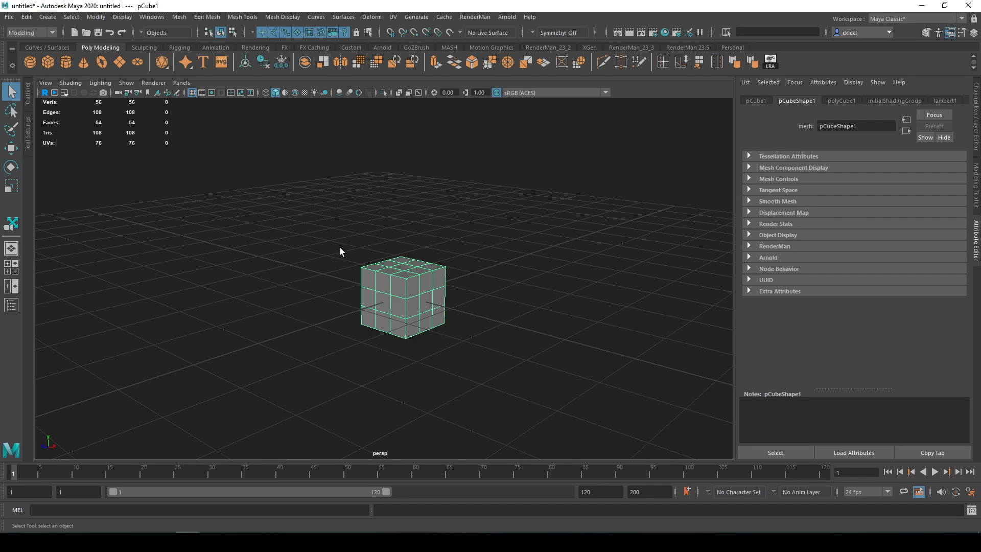